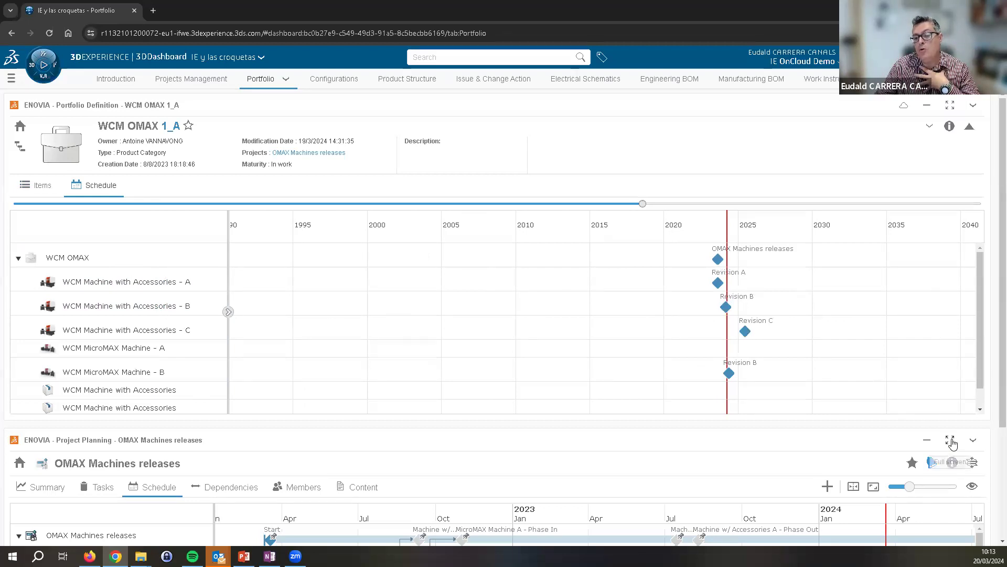
Review the OMAX Machines releases project schedule in full screen and return to the portfolio dashboard.
left_click(950, 441)
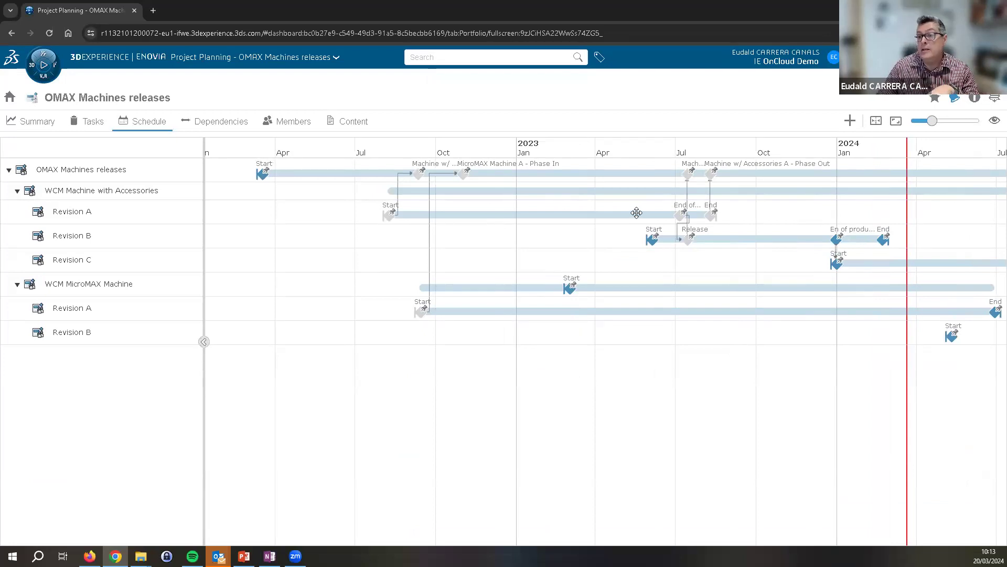
key("shift+F11")
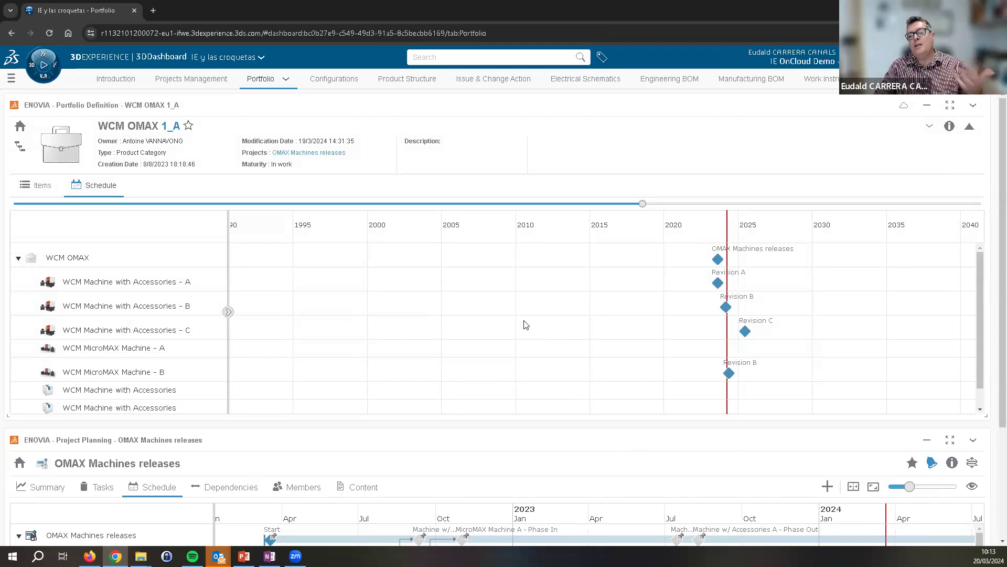
Open the BEE Construction C A configuration in full screen and review its Country, OMAX Cutting Heads and Materials choices.
left_click(335, 87)
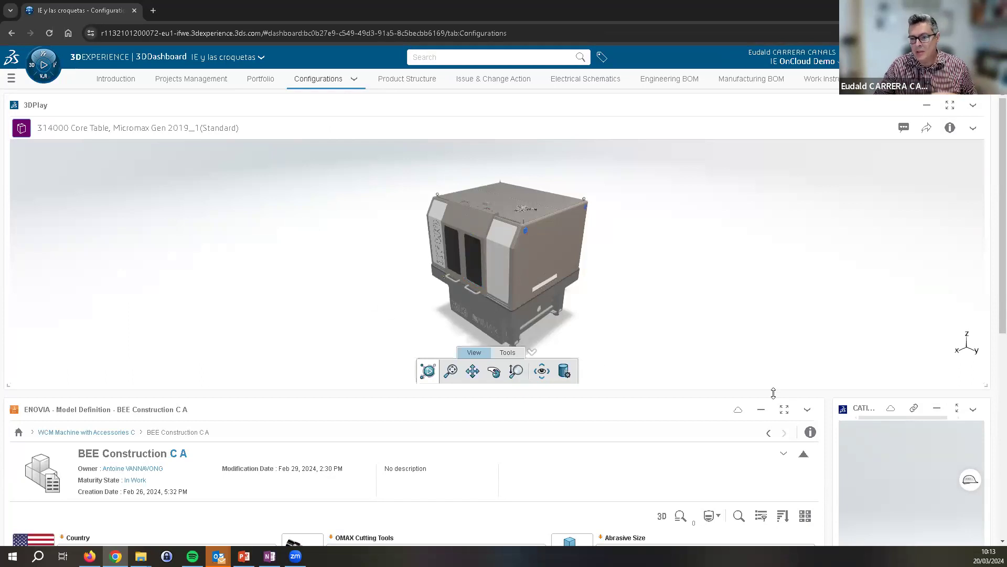
left_click(783, 410)
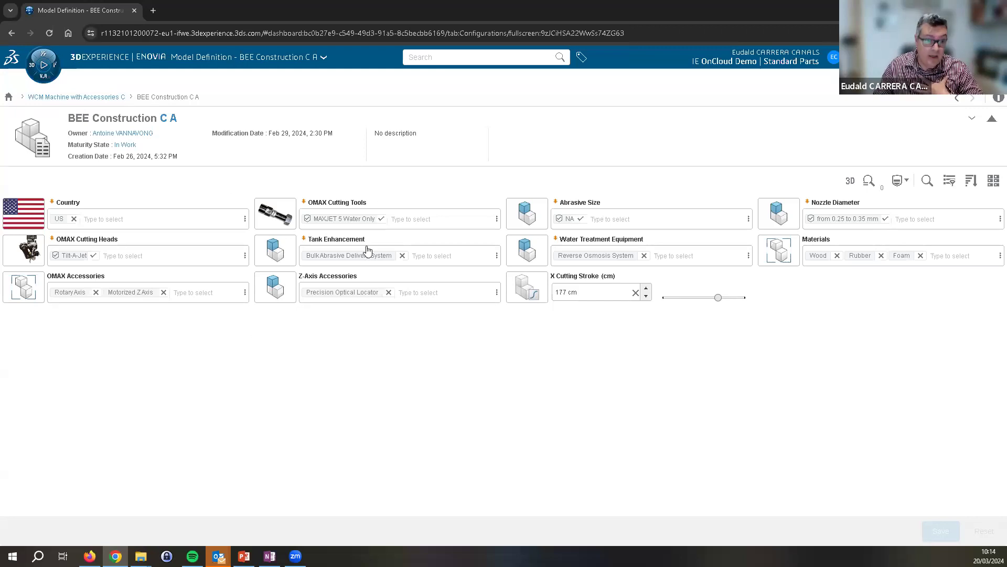
left_click(161, 218)
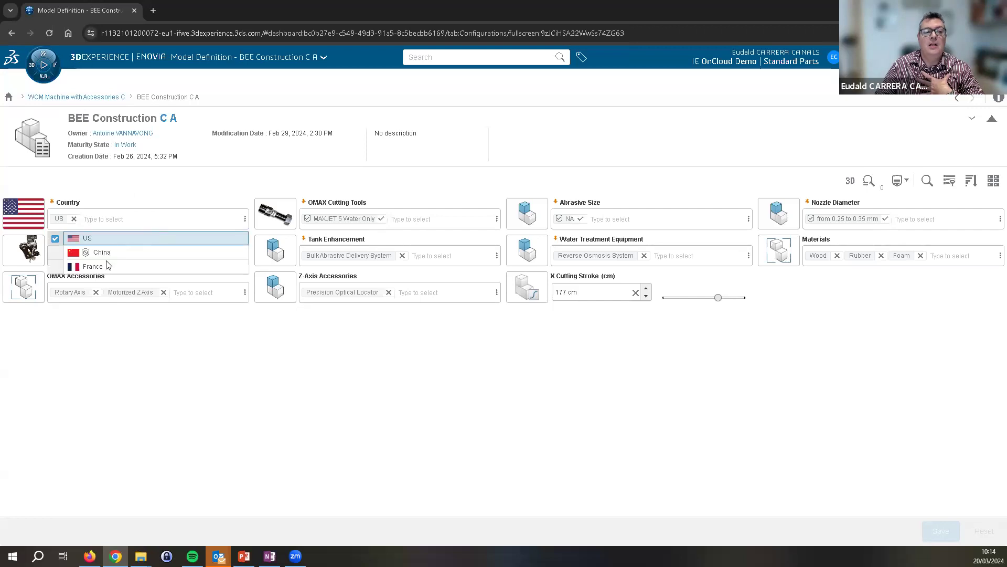
left_click(384, 356)
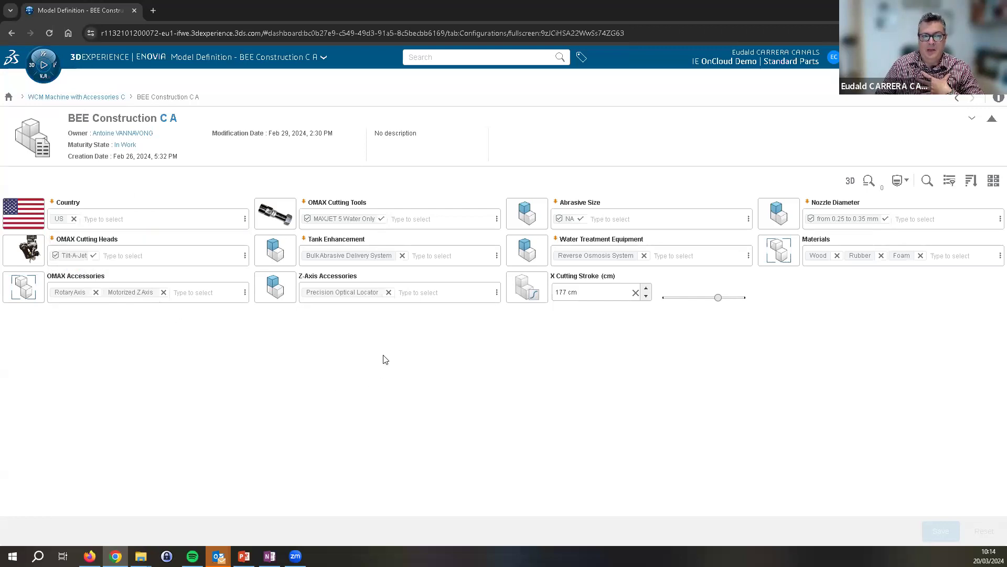
left_click(150, 255)
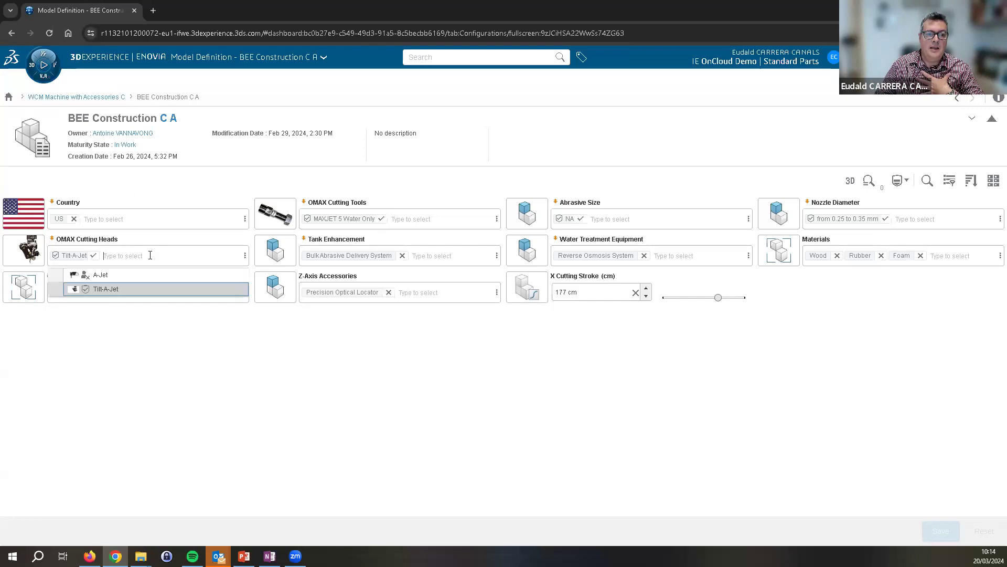
left_click(261, 349)
left_click(966, 255)
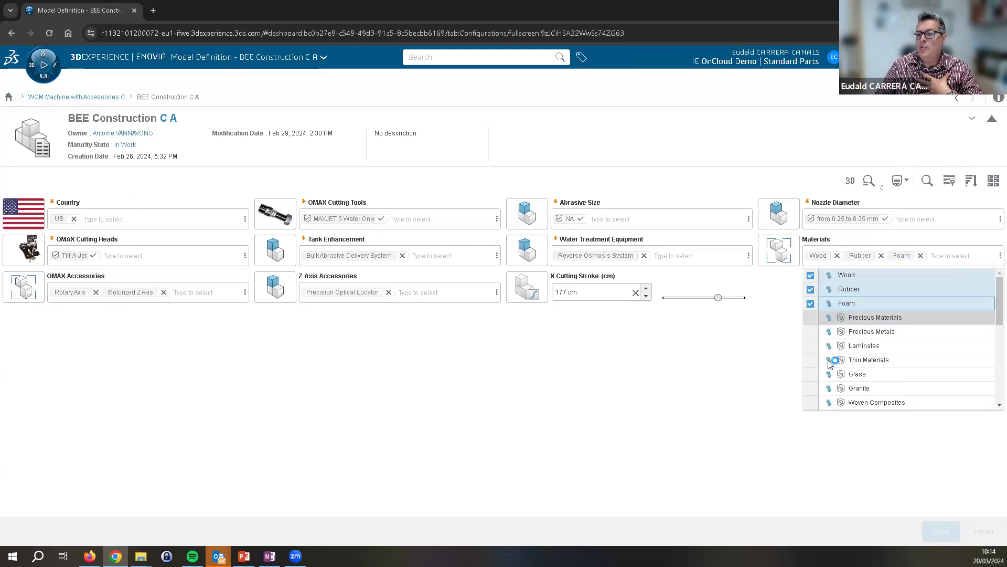
left_click(726, 371)
Set the X Cutting Stroke of the BEE Construction C A configuration to 167 cm.
mouse_move(720, 299)
mouse_move(721, 300)
left_mouse_down()
mouse_move(703, 297)
mouse_move(713, 297)
left_mouse_up()
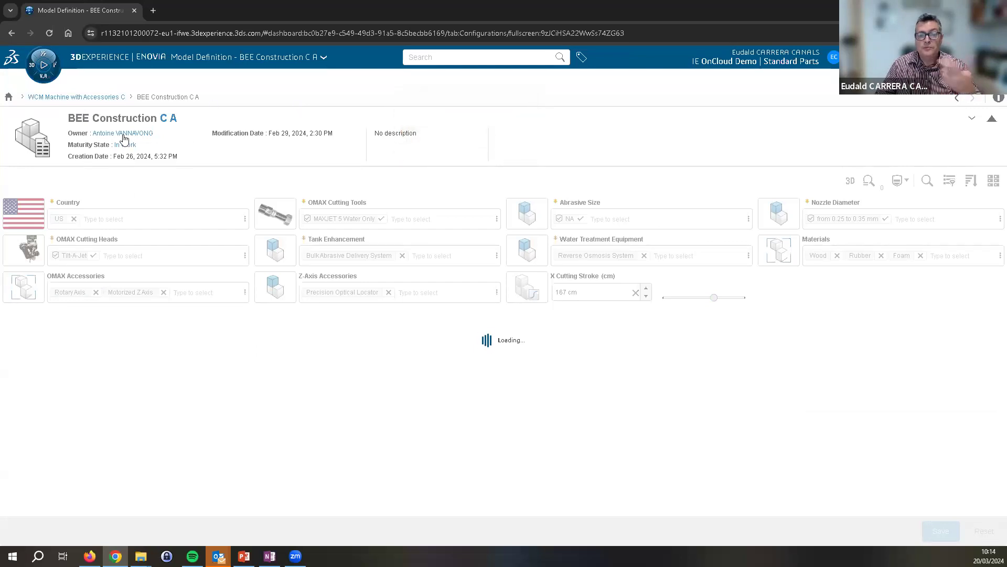
Examine the variability of WCM Machine with Accessories C, including the OMAX Cutting Heads and Materials entries, and its configuration rules.
left_click(98, 97)
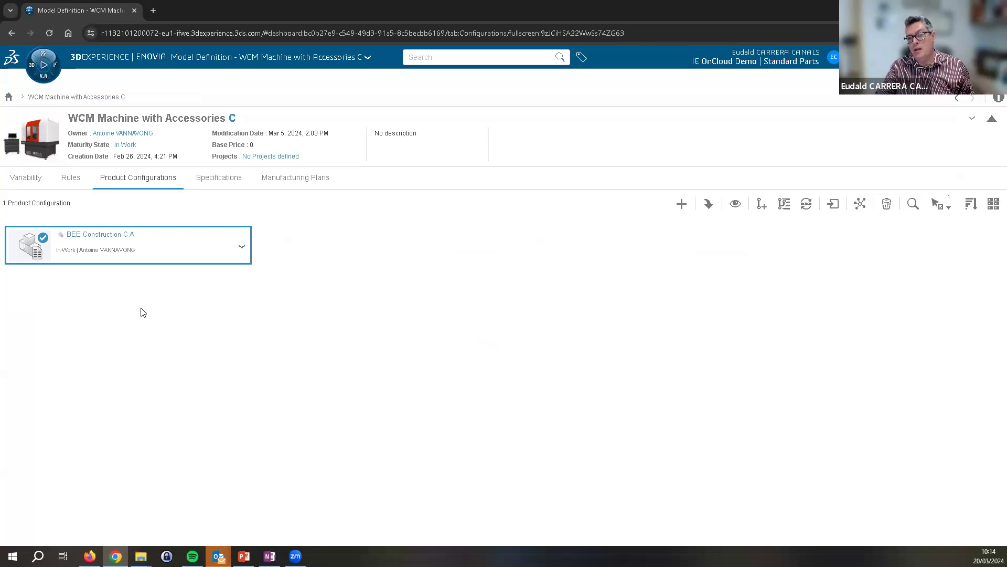
left_click(33, 182)
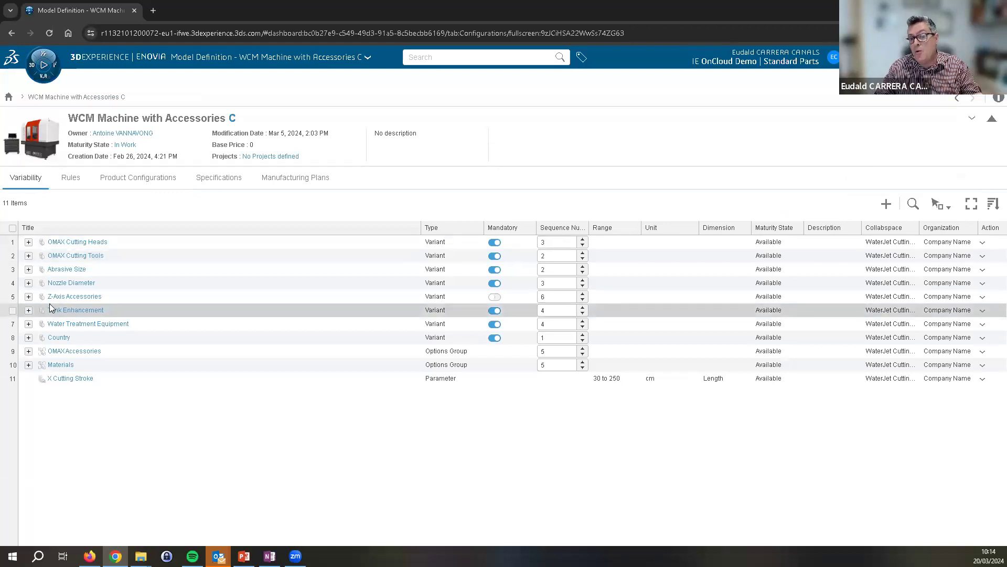
left_click(28, 242)
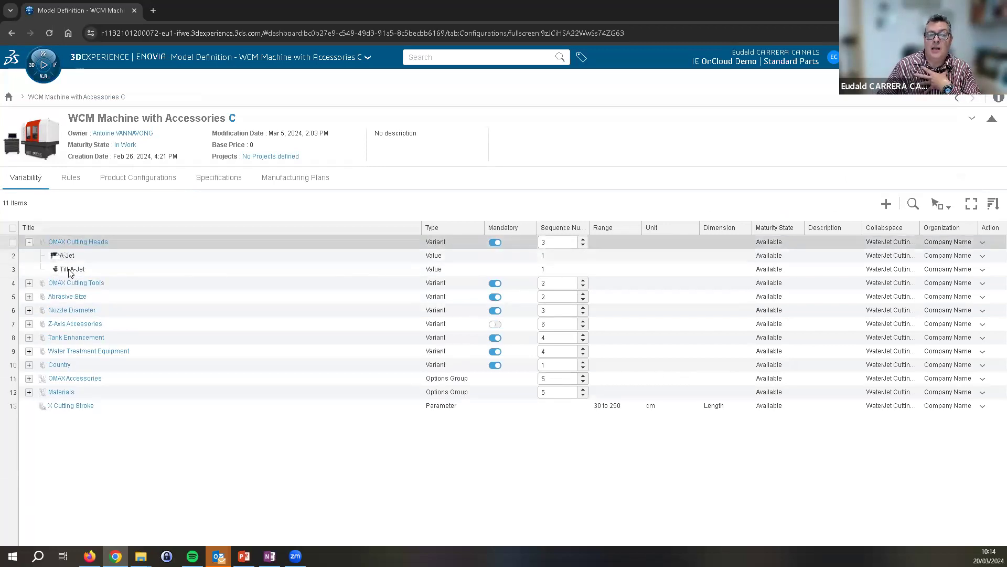
left_click(29, 392)
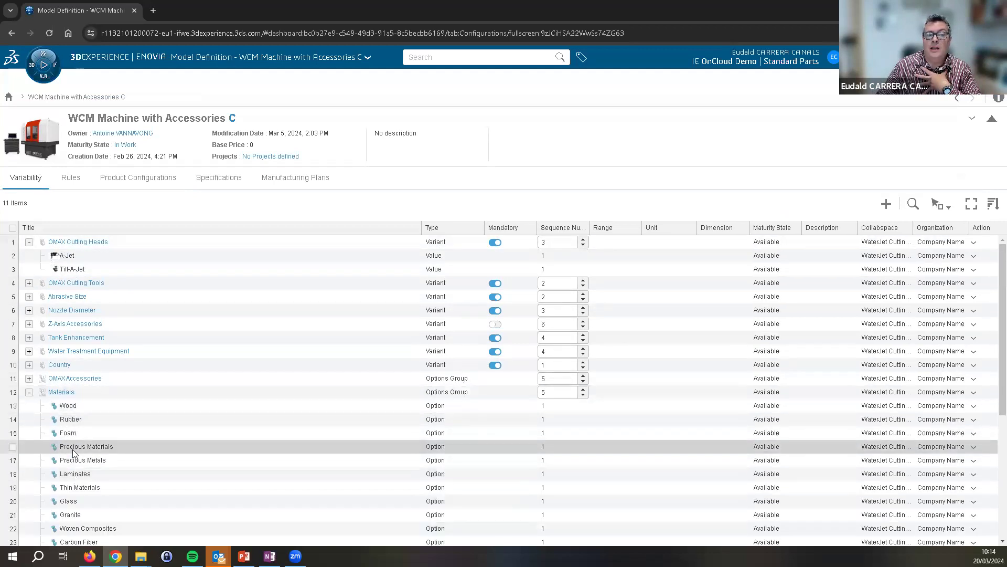
left_click(71, 178)
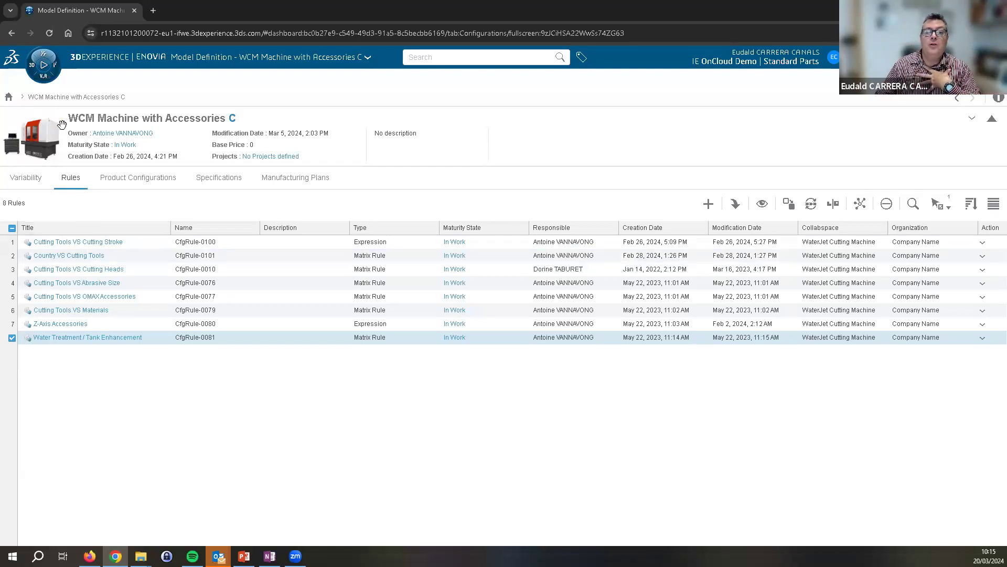
key("Escape")
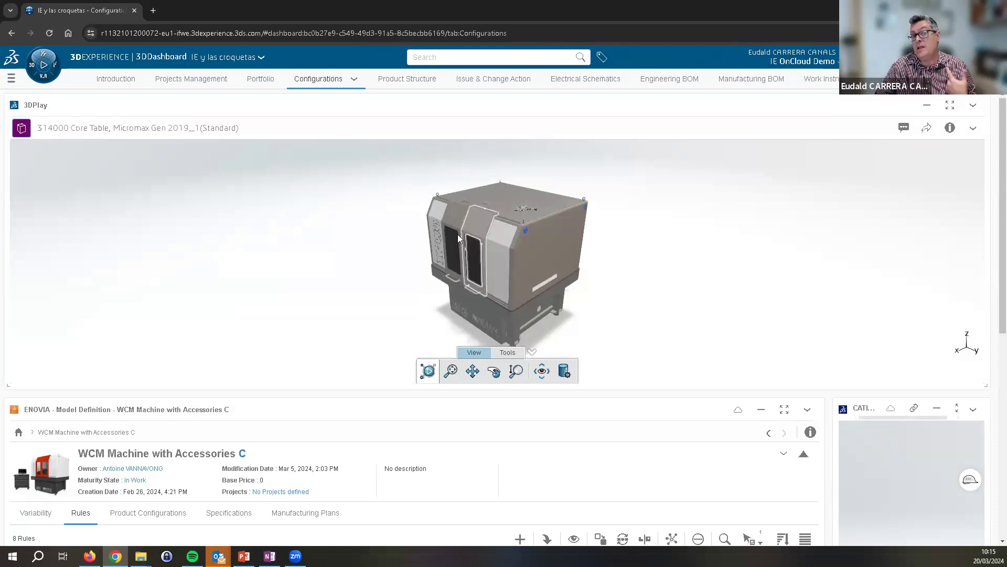
Open the tilting head product structure and locate its O-ring, screws, flat washer and nylon finishing plugs in the 3D view.
left_click(404, 80)
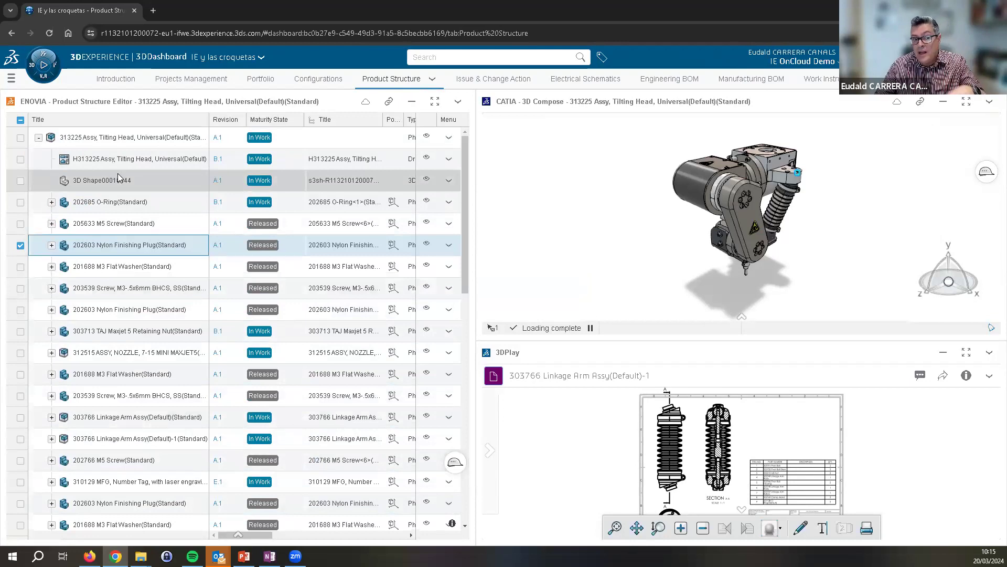
left_click(117, 201)
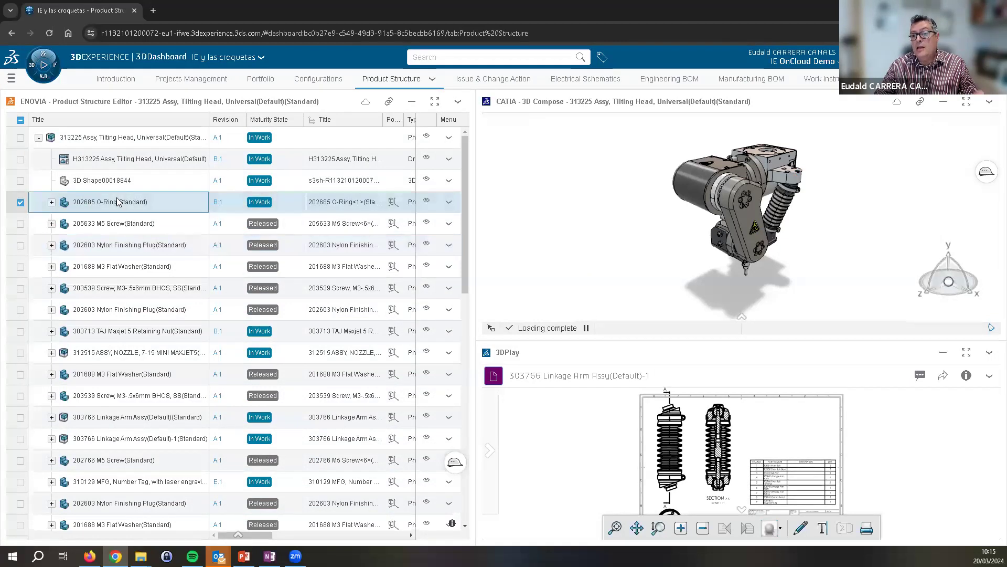
left_click(117, 225)
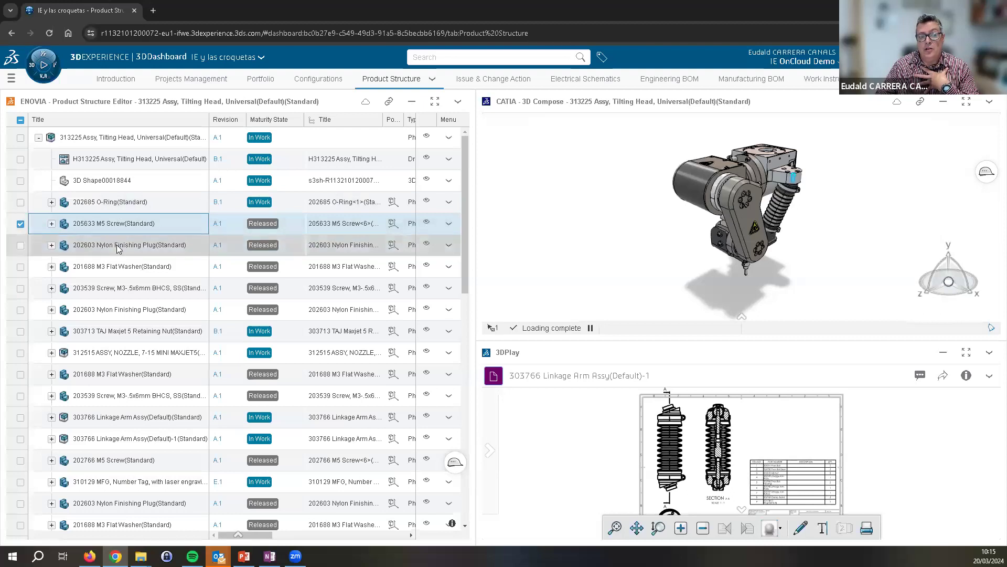
left_click(117, 246)
left_click(118, 267)
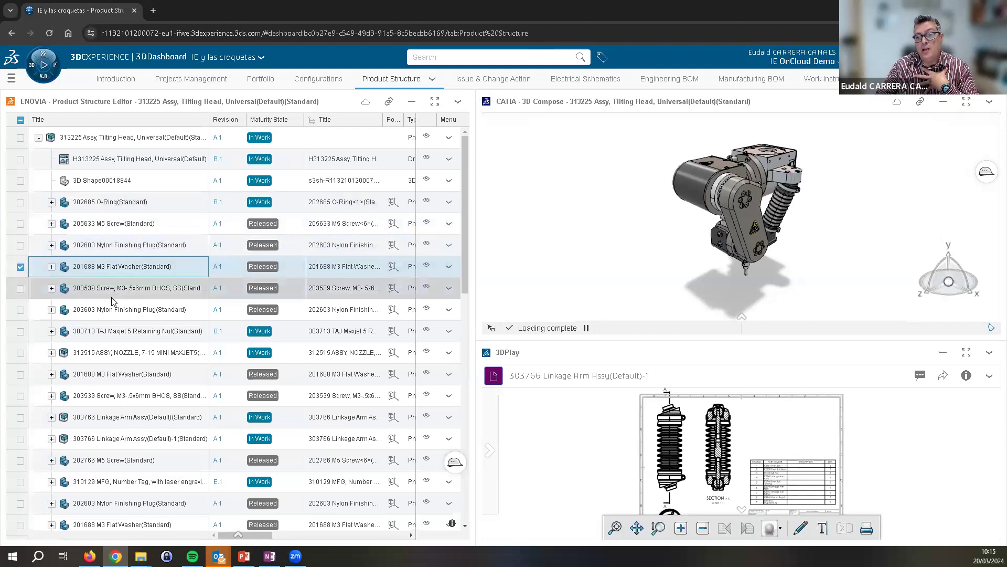
left_click(113, 294)
left_click(116, 314)
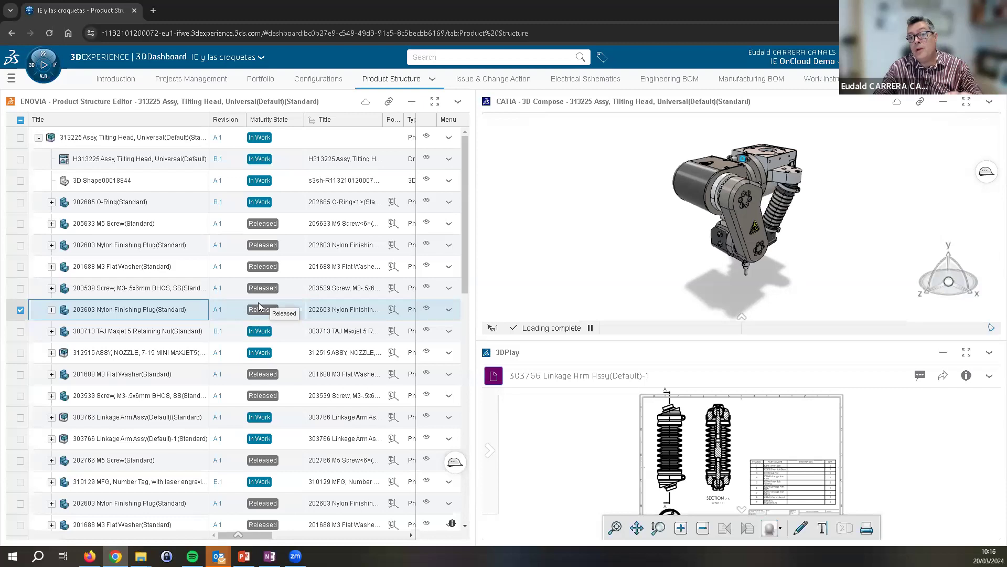
Color the tilting head assembly by Maturity State to compare its parts, and remove the coloring.
left_click(601, 59)
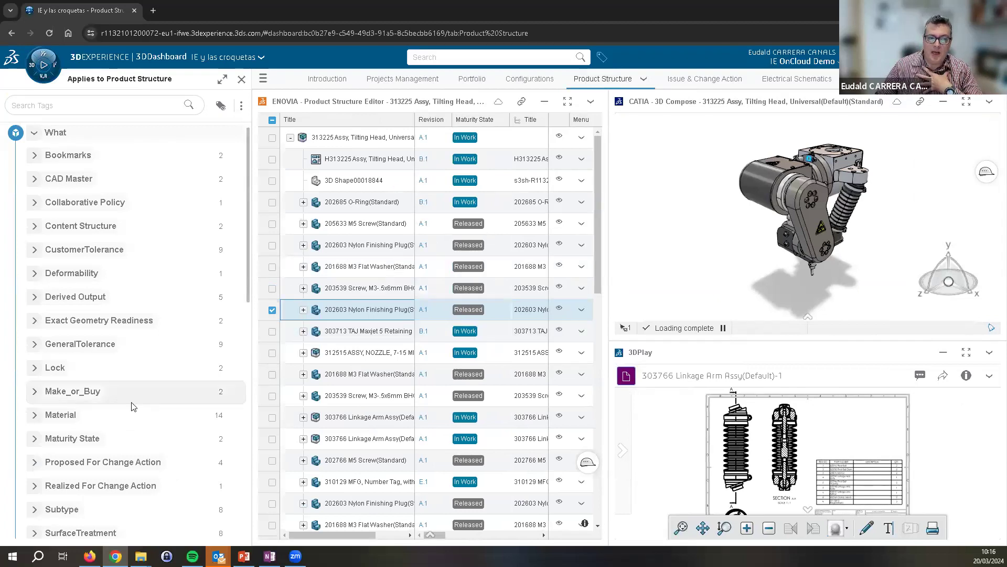
scroll(241, 331, "down", 3)
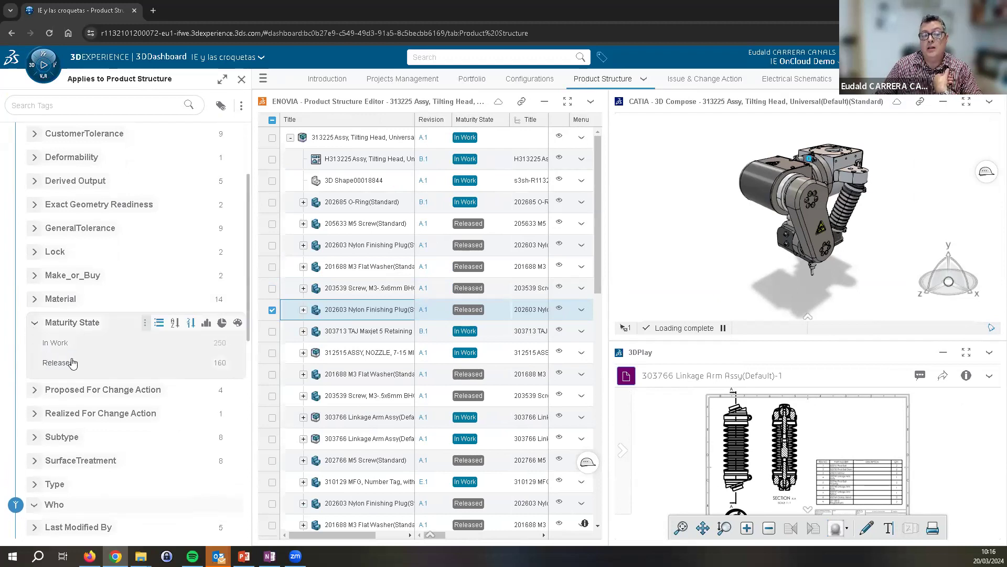
left_click(236, 324)
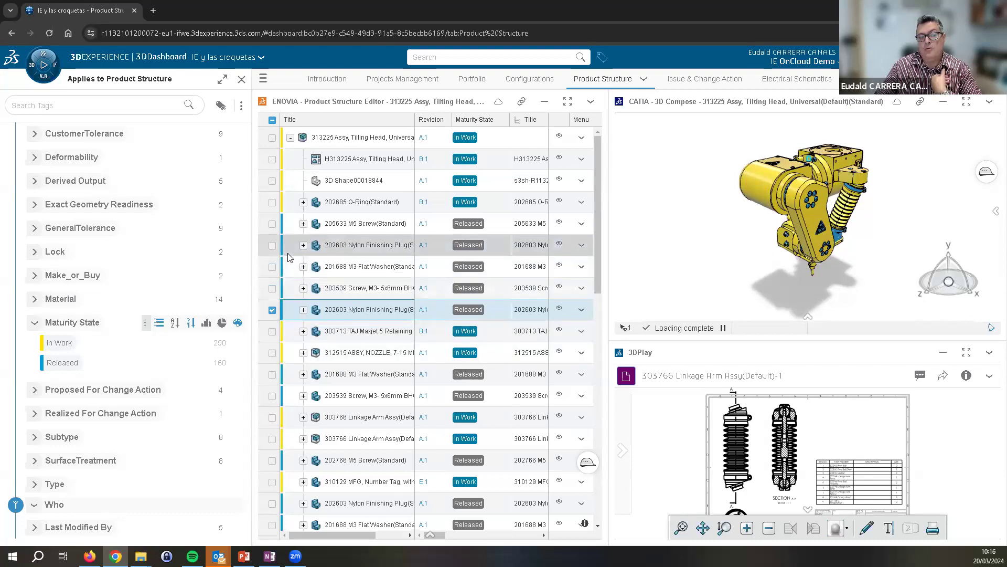
left_click(238, 322)
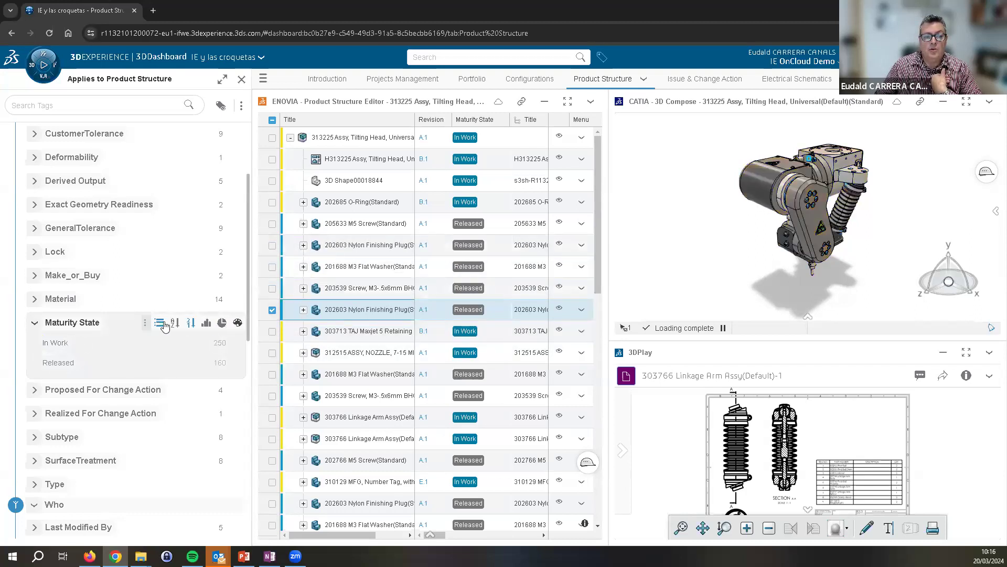
Show the Make_or_Buy values, filter the structure to Released parts for inspection, and remove that filter.
left_click(35, 276)
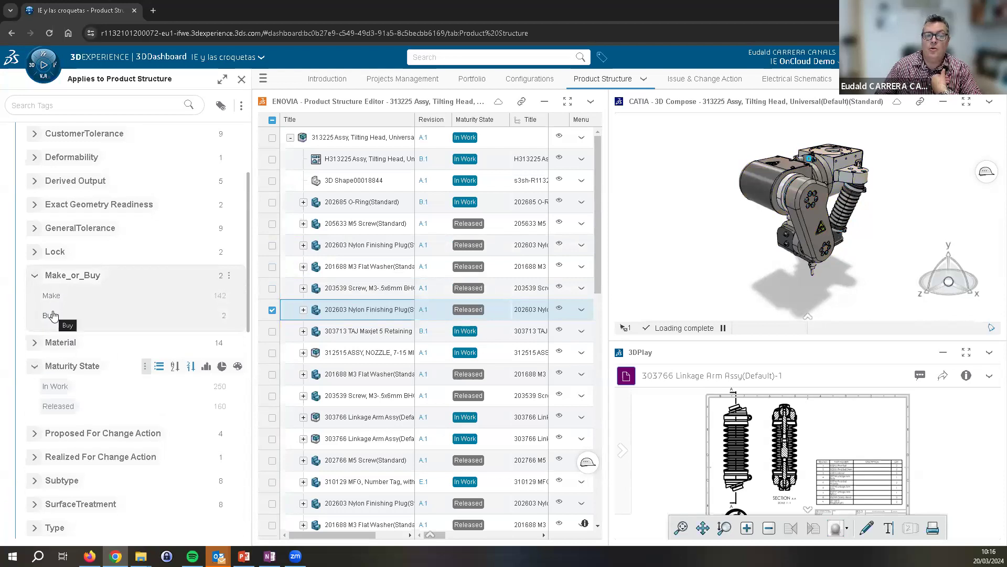
left_click(58, 406)
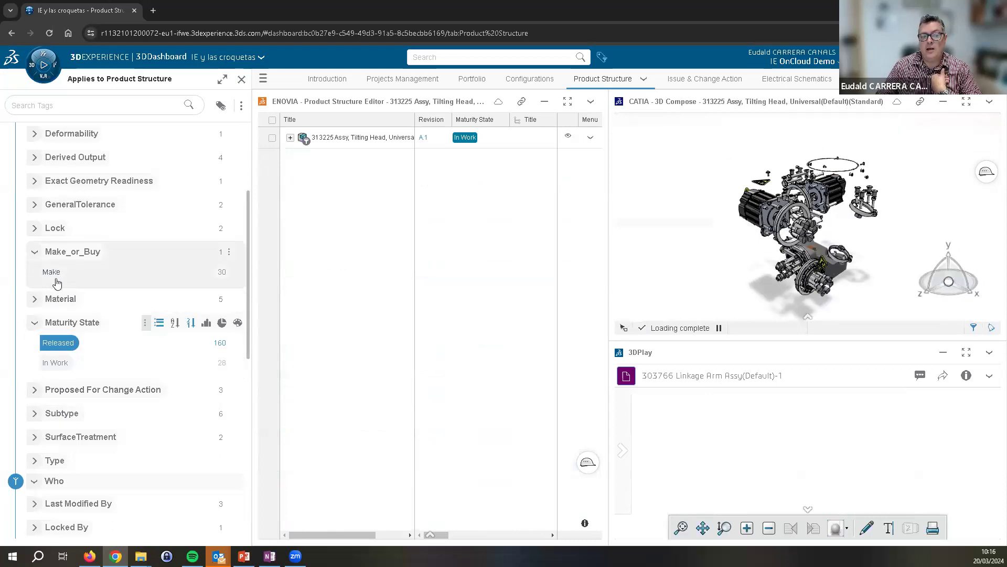
left_click(64, 344)
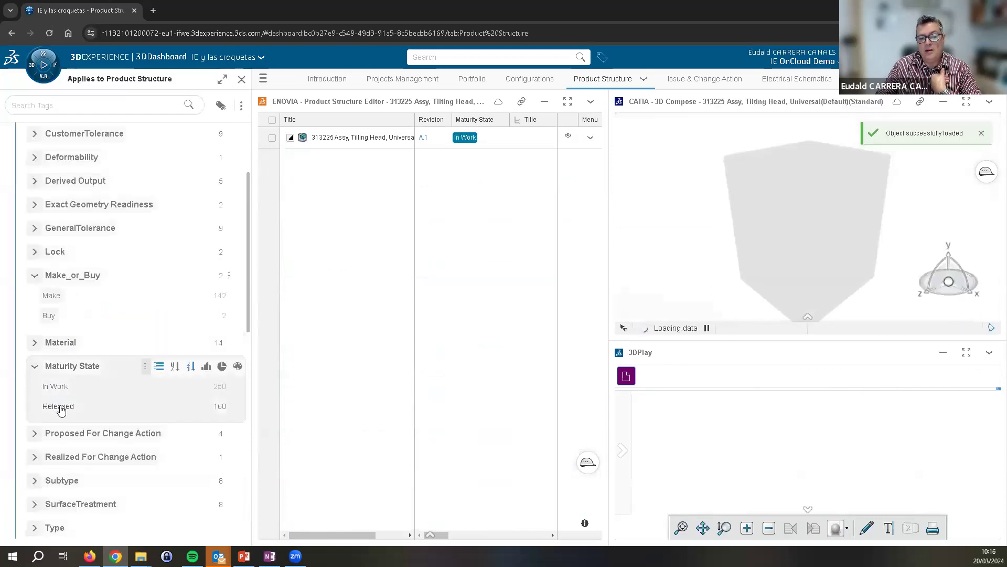
Filter the structure to In Work parts marked Buy, and expand the assembly and its nozzle subassembly to inspect the matching parts.
left_click(63, 389)
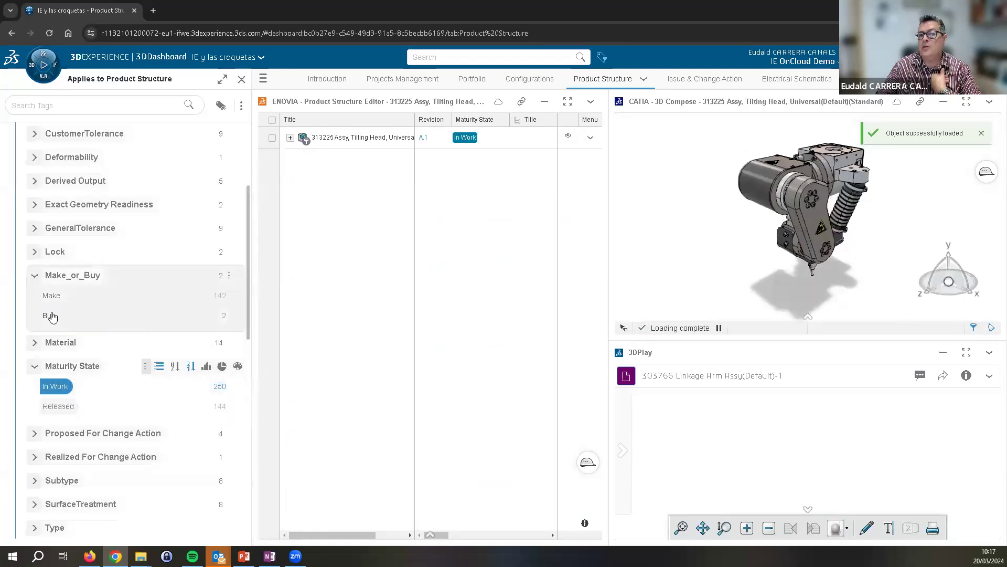
left_click(51, 316)
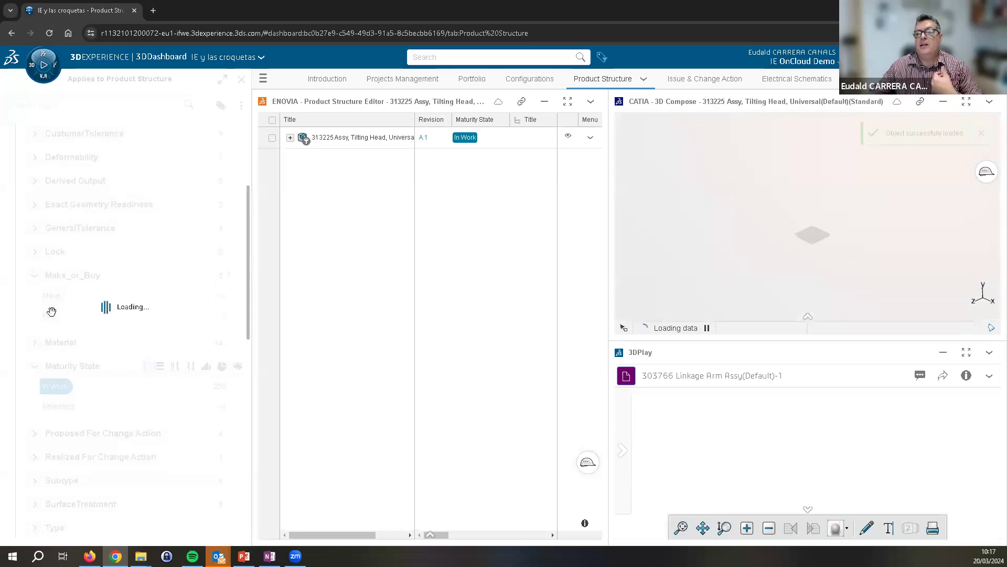
left_click(291, 138)
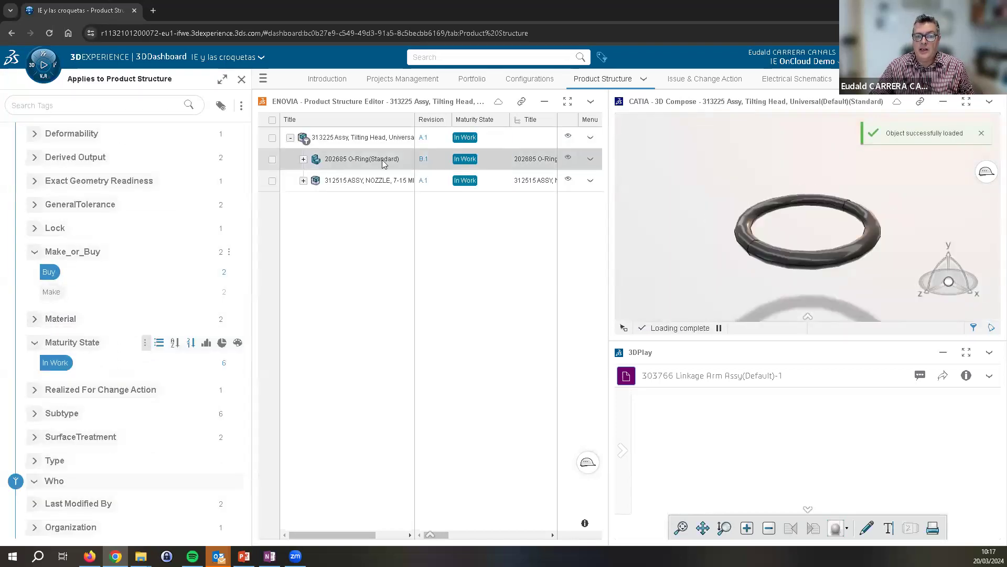
left_click(303, 180)
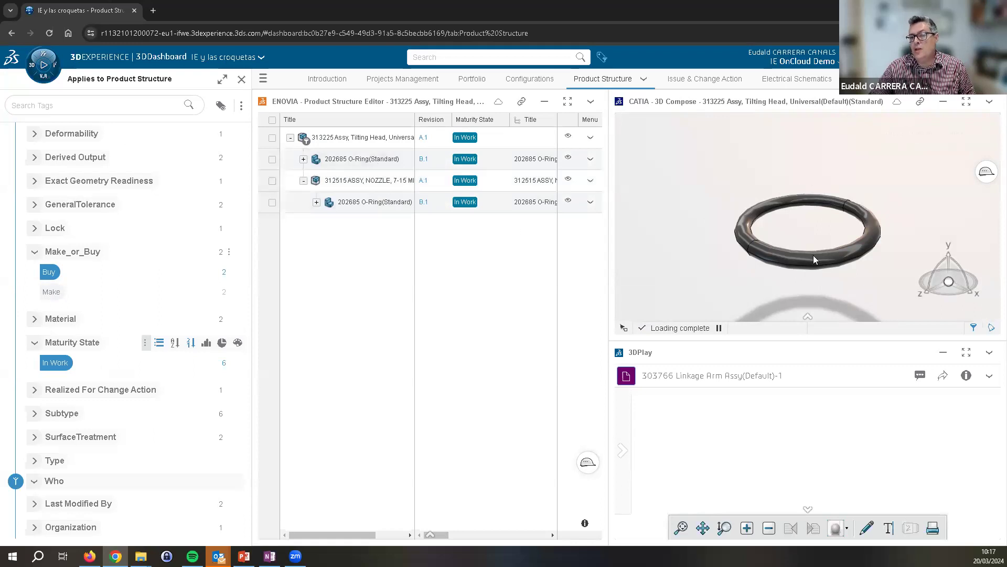
scroll(718, 236, "down", 3)
scroll(709, 245, "down", 3)
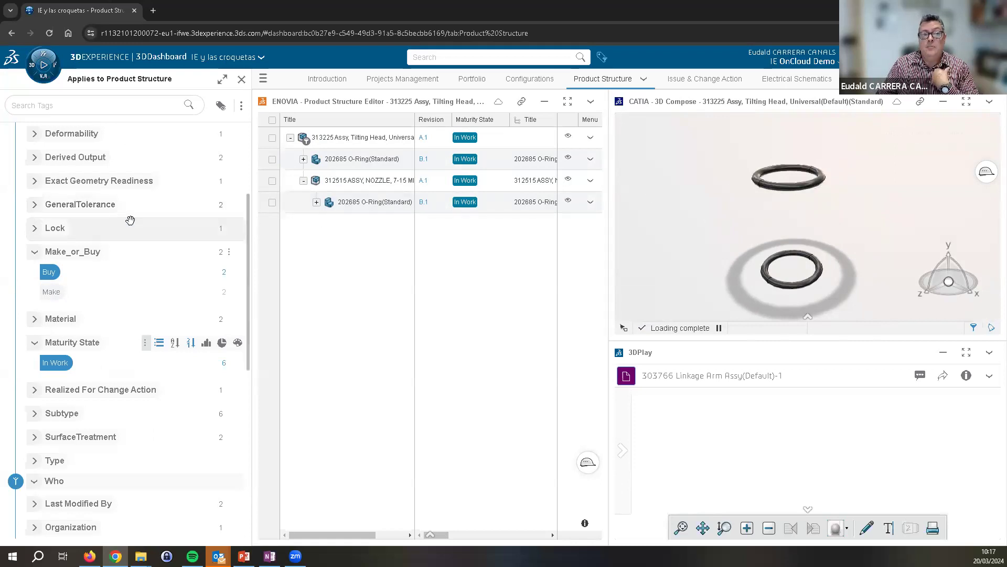
Clear all tag filters from the product structure and open the Issue & Change Action page.
left_click(240, 131)
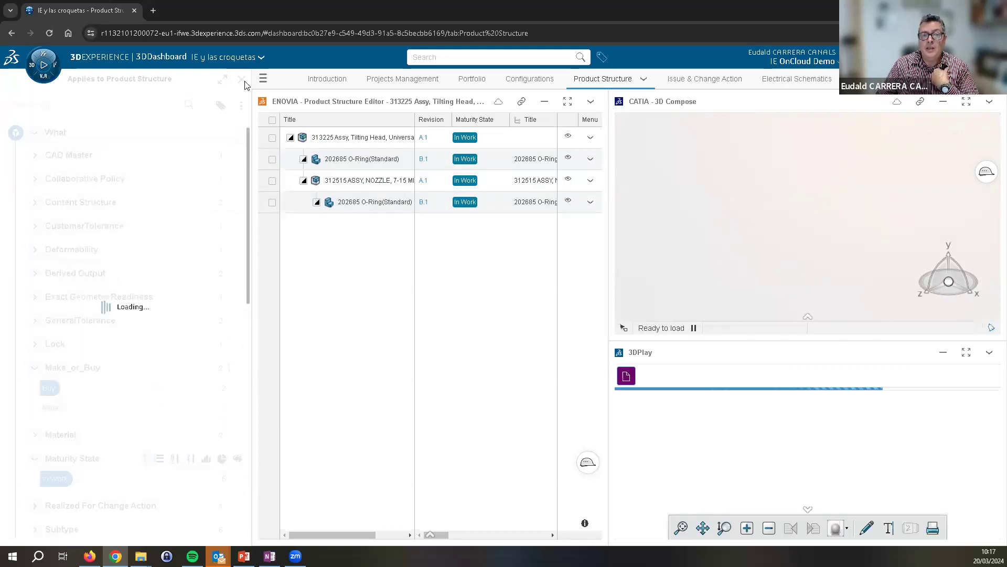
left_click(241, 80)
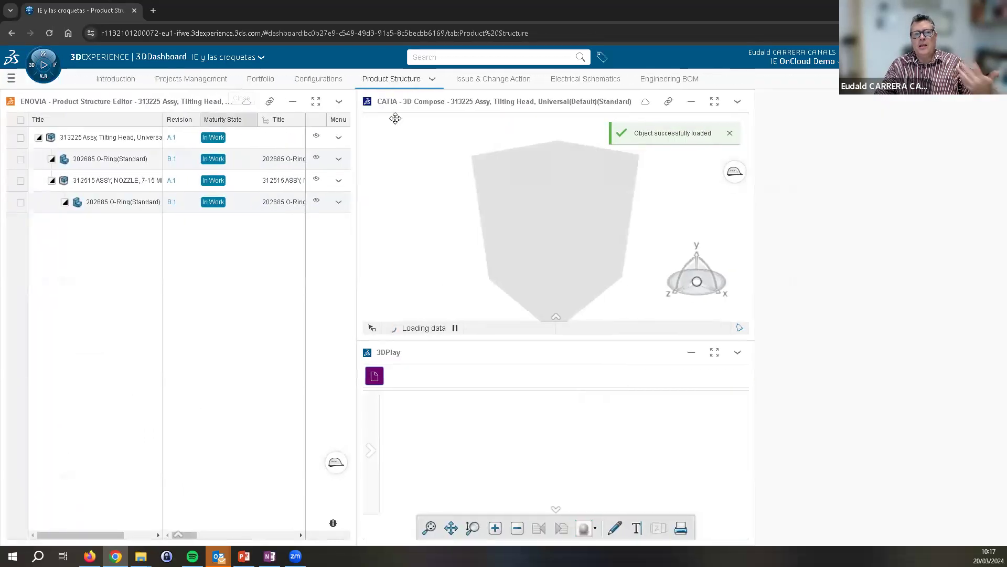
left_click(508, 80)
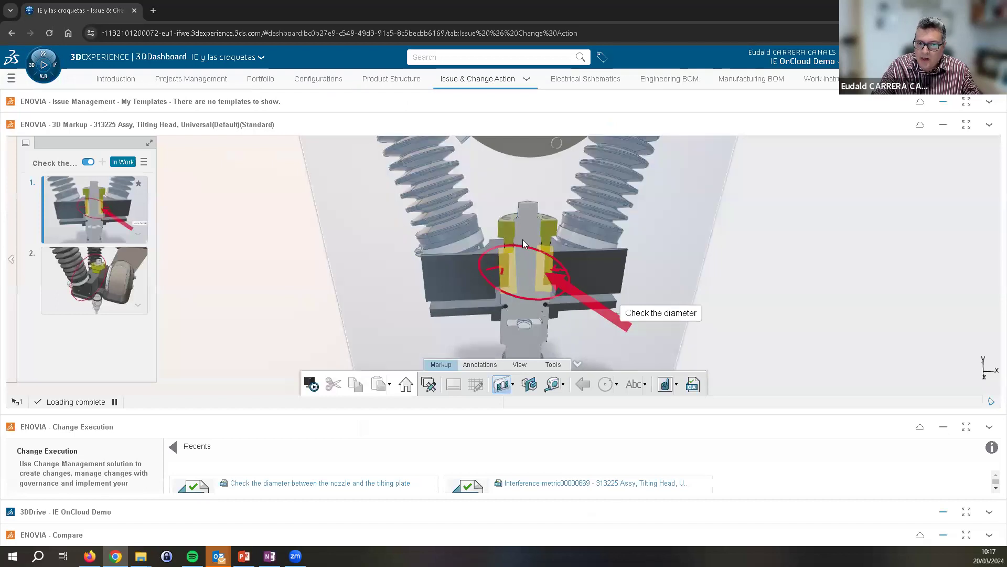
Review both slides of the tilting head 3D markup and open Change Execution in full screen.
scroll(535, 247, "down", 3)
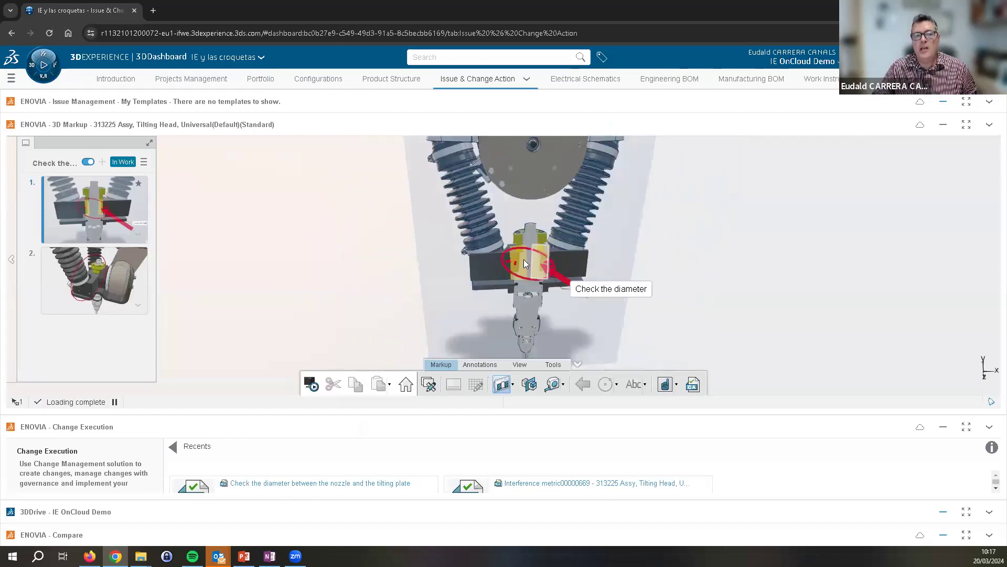
key("Down")
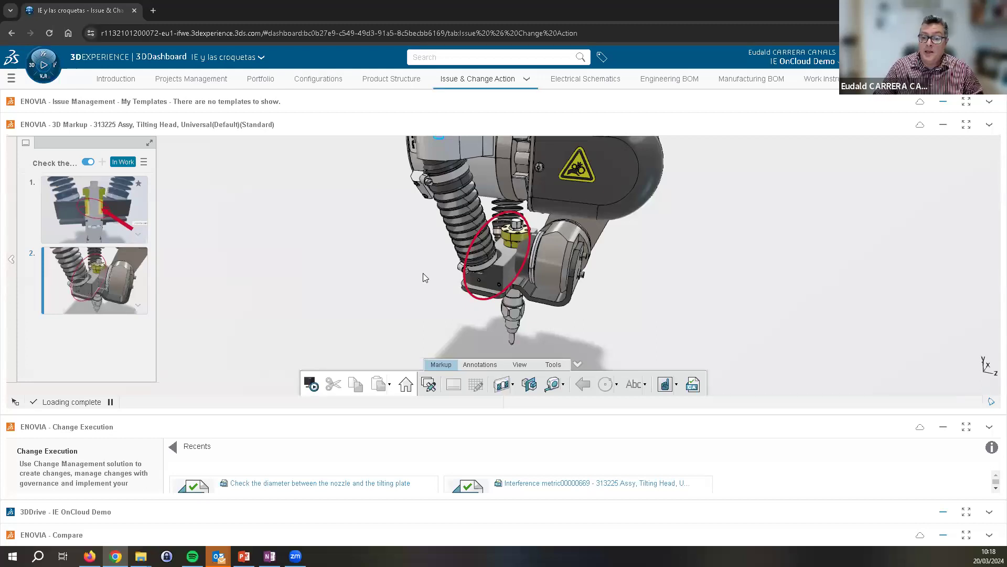
left_click(967, 428)
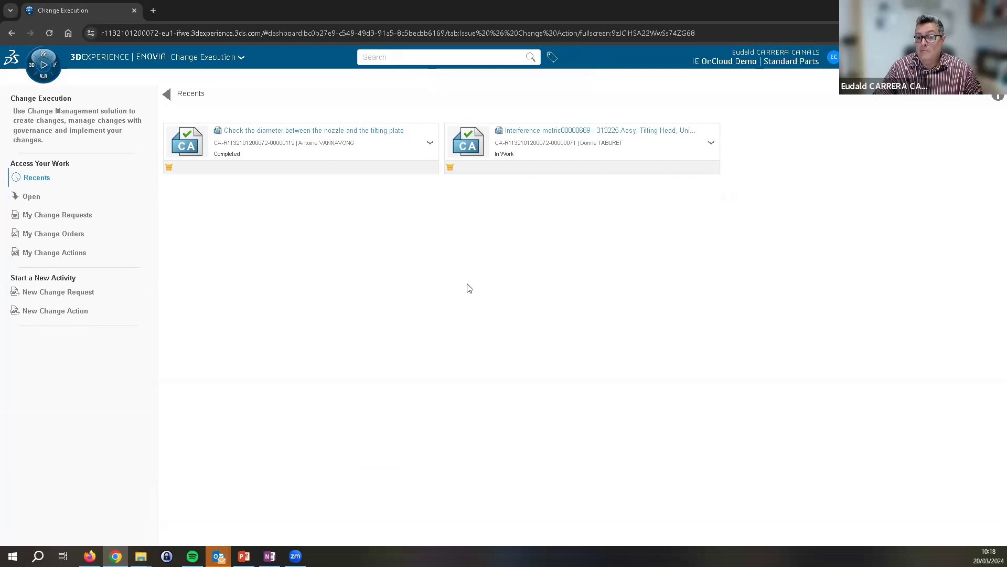
Inspect the proposed and realized changes of the Interference metric00000669 change action, and return to the recent change actions.
left_click(547, 137)
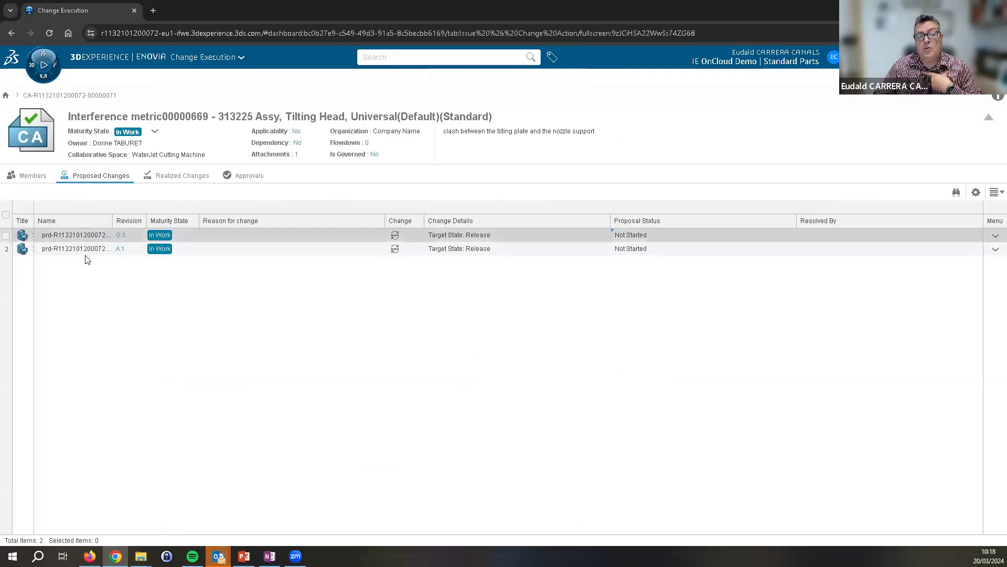
left_click(183, 178)
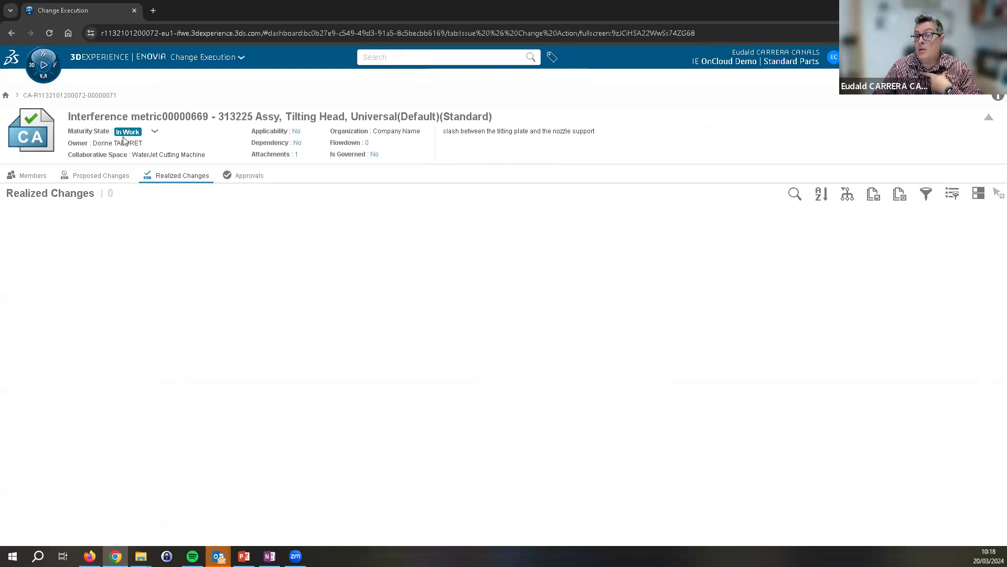
left_click(7, 97)
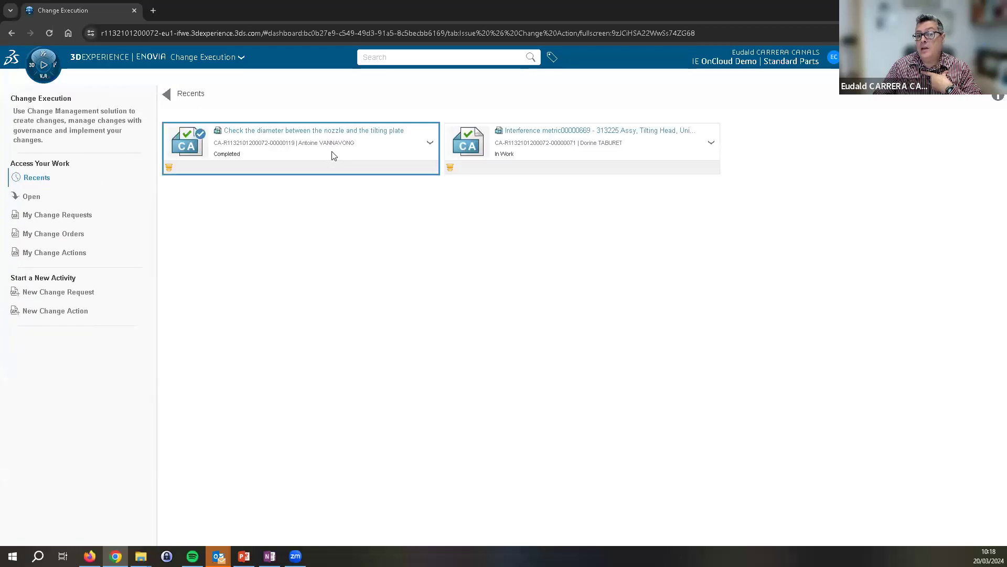
Open the change action "Check the diameter between the nozzle and the tilting plate" and review its proposed changes, members and realized changes.
left_click(333, 156)
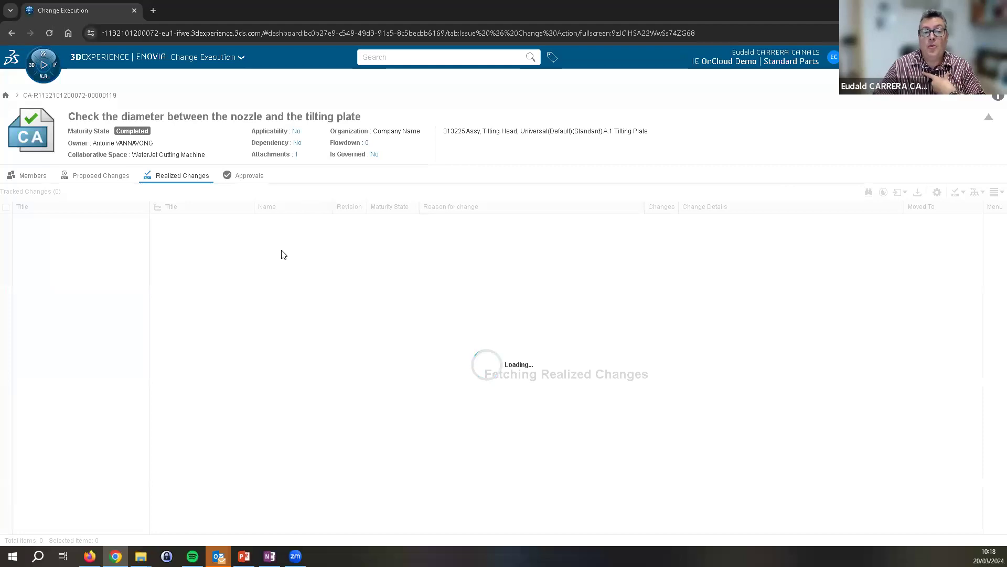
left_click(94, 176)
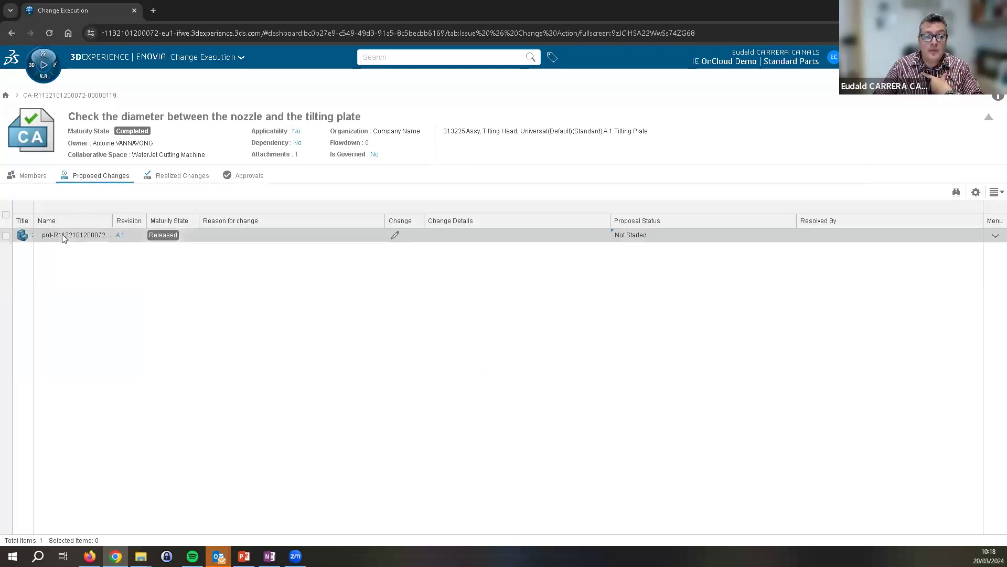
left_click_drag(114, 220, 212, 220)
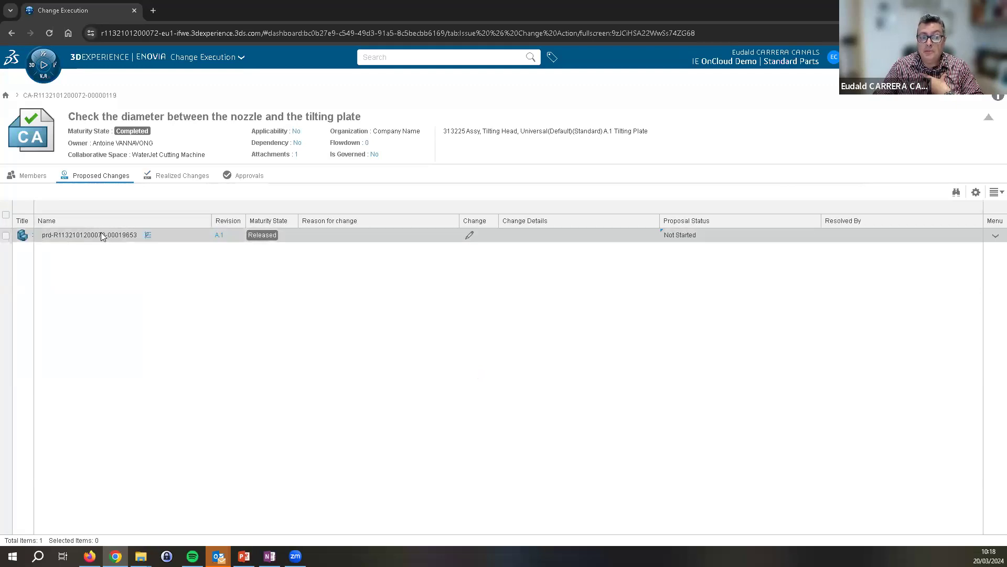
left_click(23, 179)
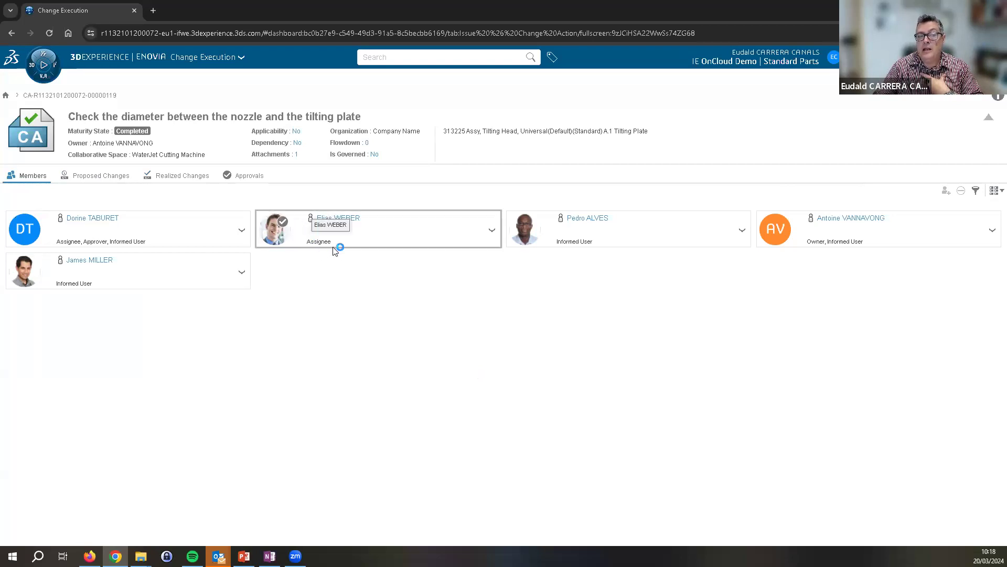
left_click(188, 180)
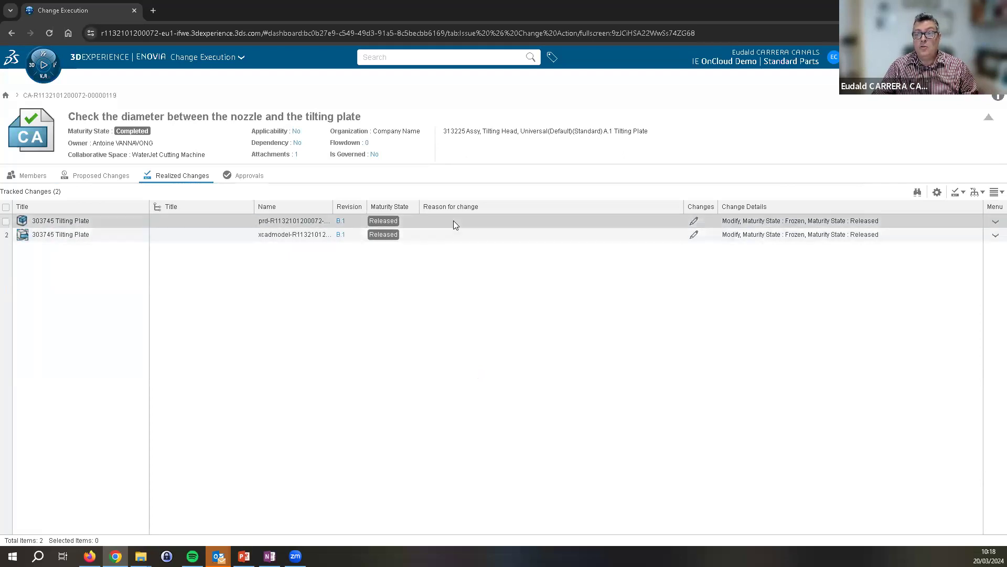
Show the change action's information and related issues, and open the first issue with Issue Management.
left_click(996, 98)
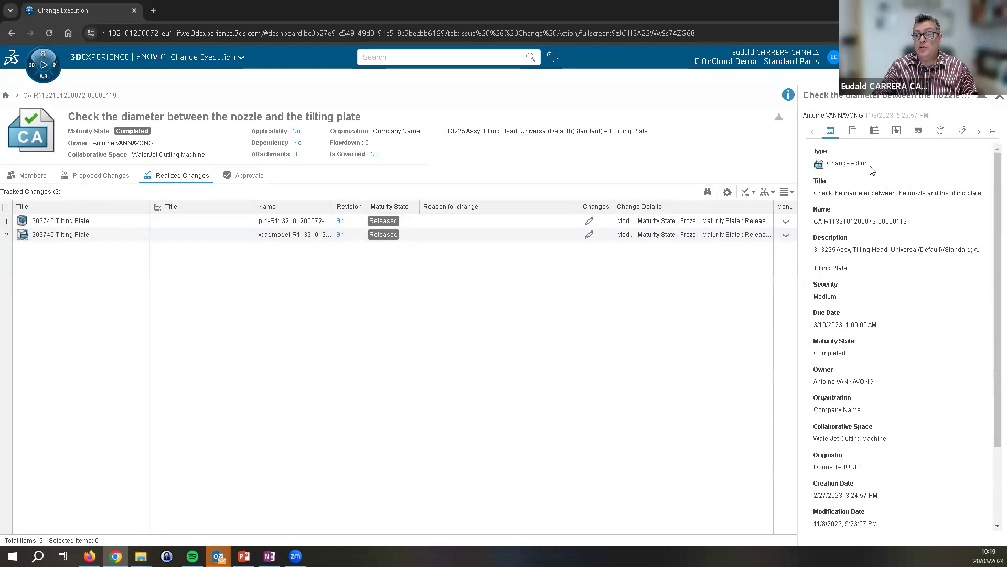
left_click(897, 157)
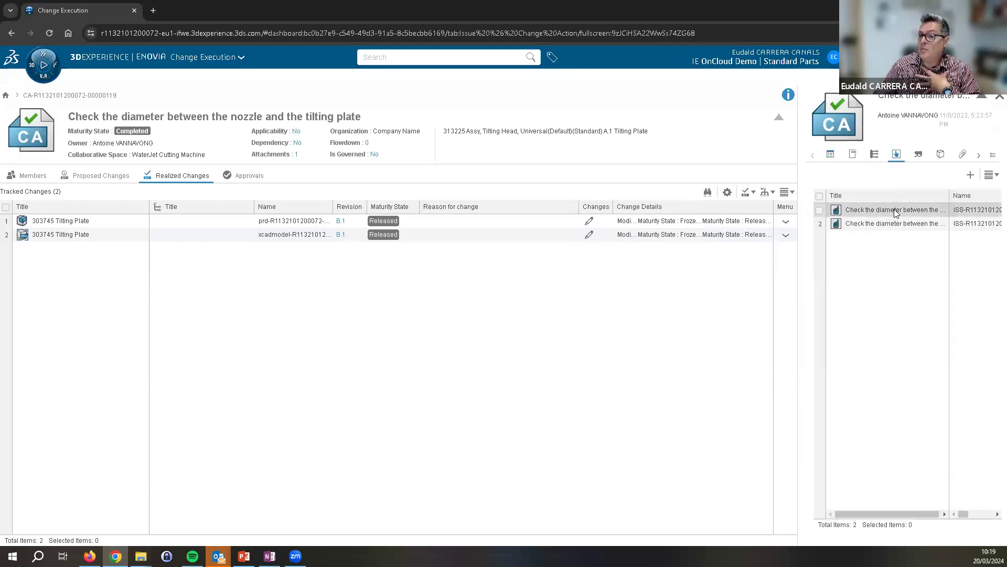
right_click(895, 209)
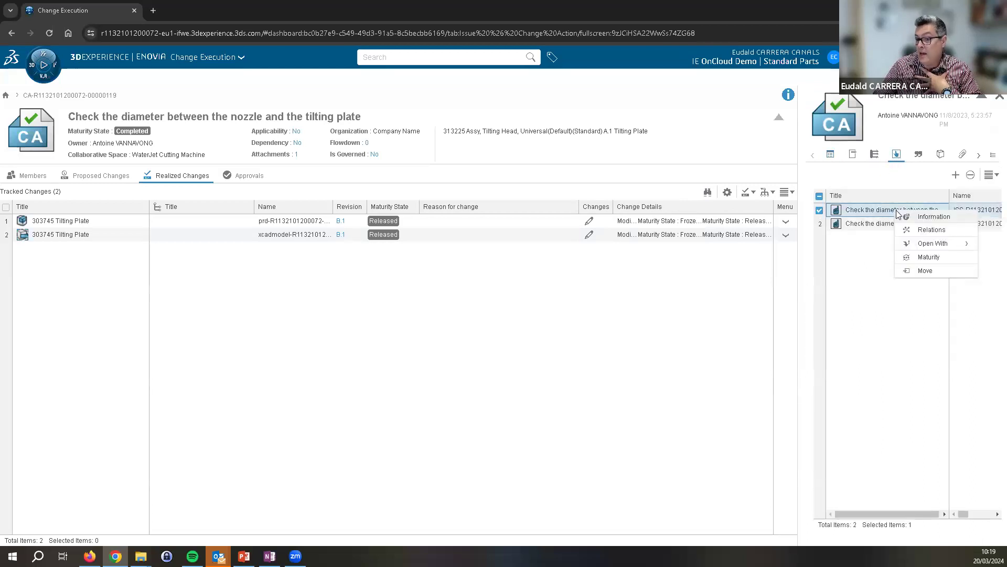
mouse_move(910, 246)
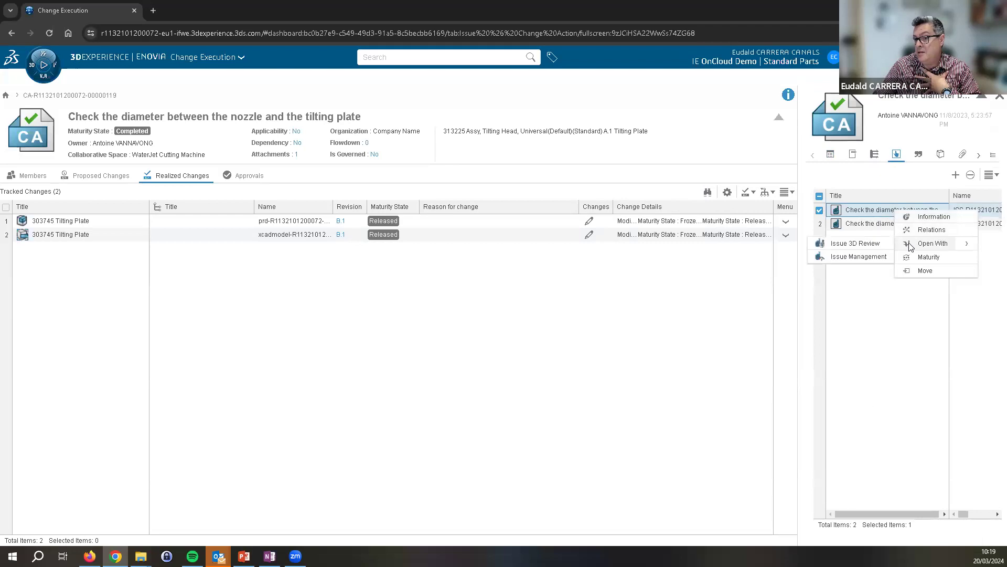
left_click(867, 257)
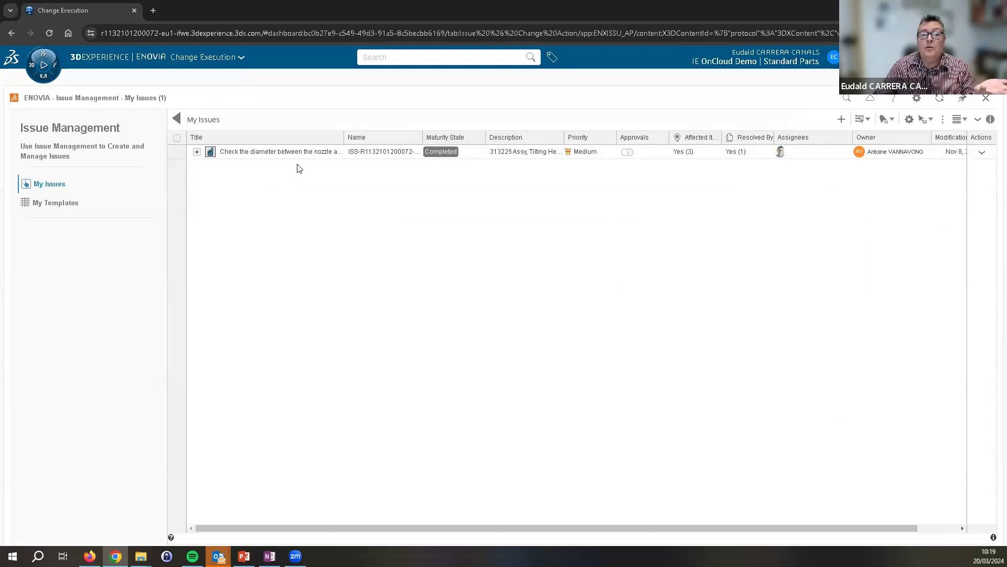
Show the issue's details and attachments, and open the attached markup with 3D Markup.
left_click(338, 156)
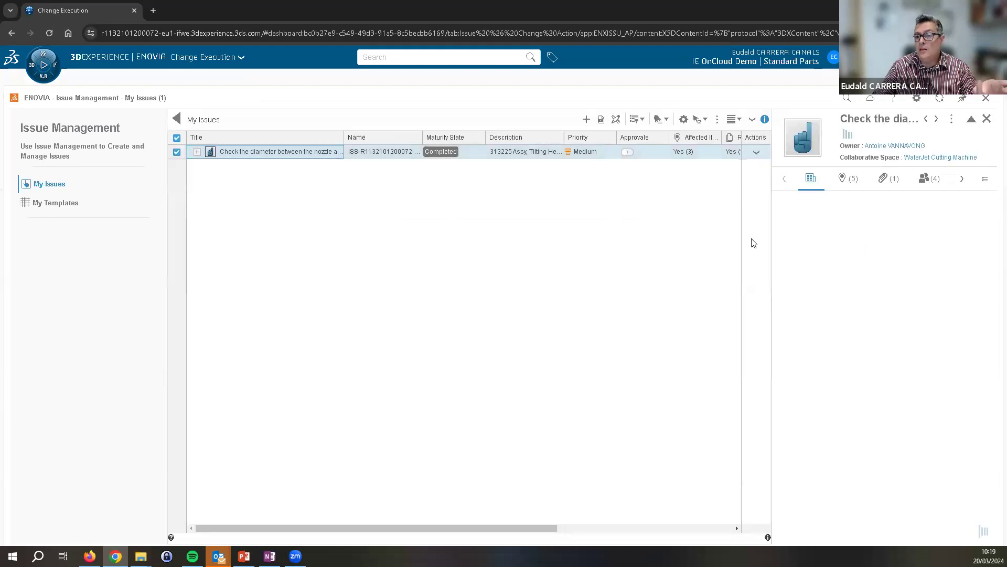
left_click(889, 181)
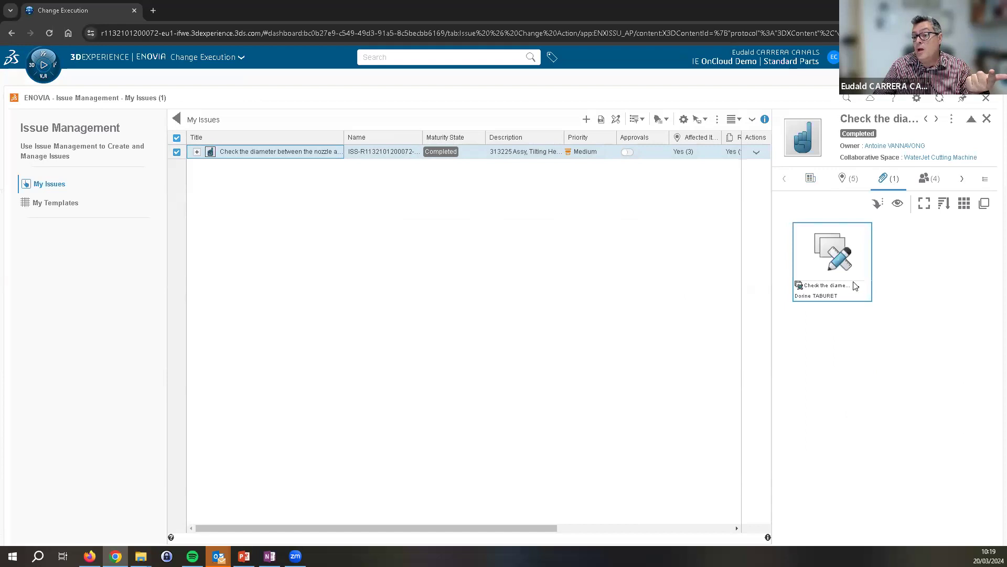
left_click(856, 291)
mouse_move(861, 293)
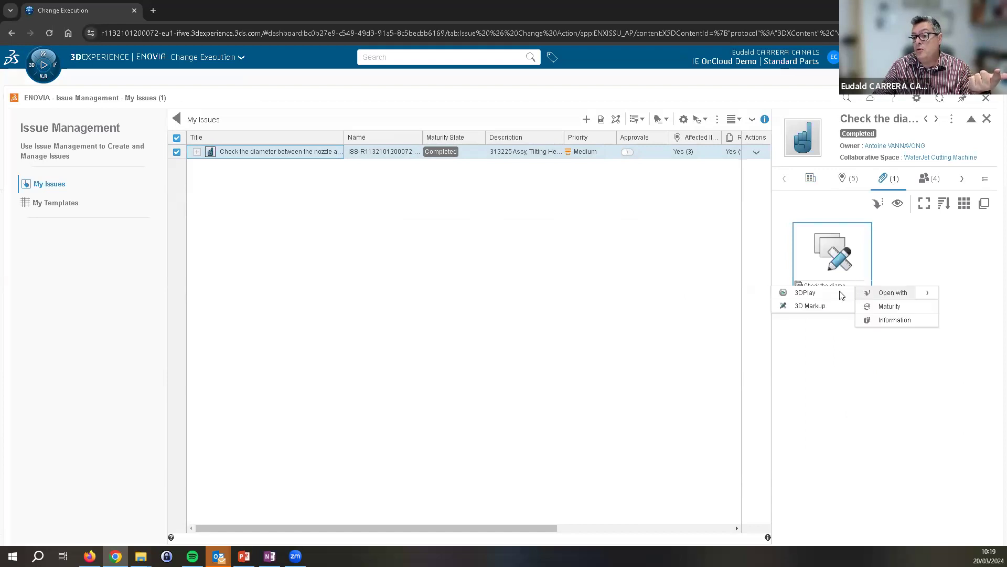
left_click(812, 306)
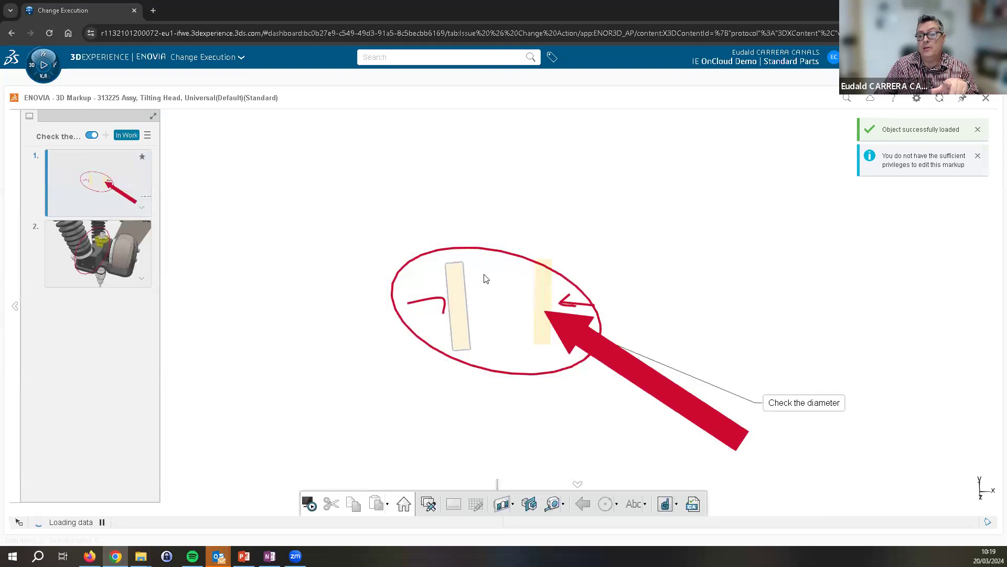
Examine the markup around the nozzle, restore its first slide's sectioned view, and close the markup and the change action's information.
scroll(512, 305, "down", 2)
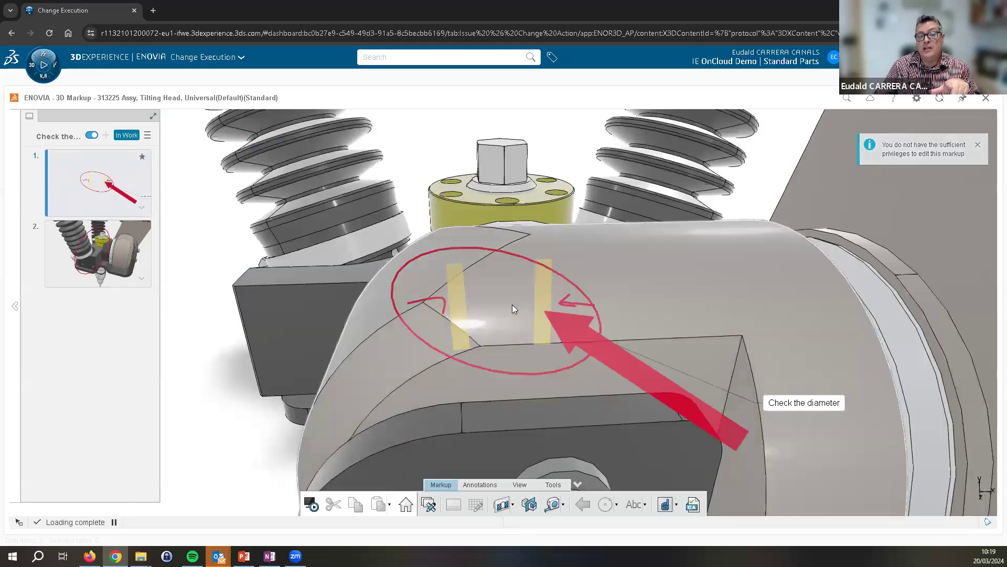
scroll(513, 311, "down", 3)
scroll(513, 310, "down", 5)
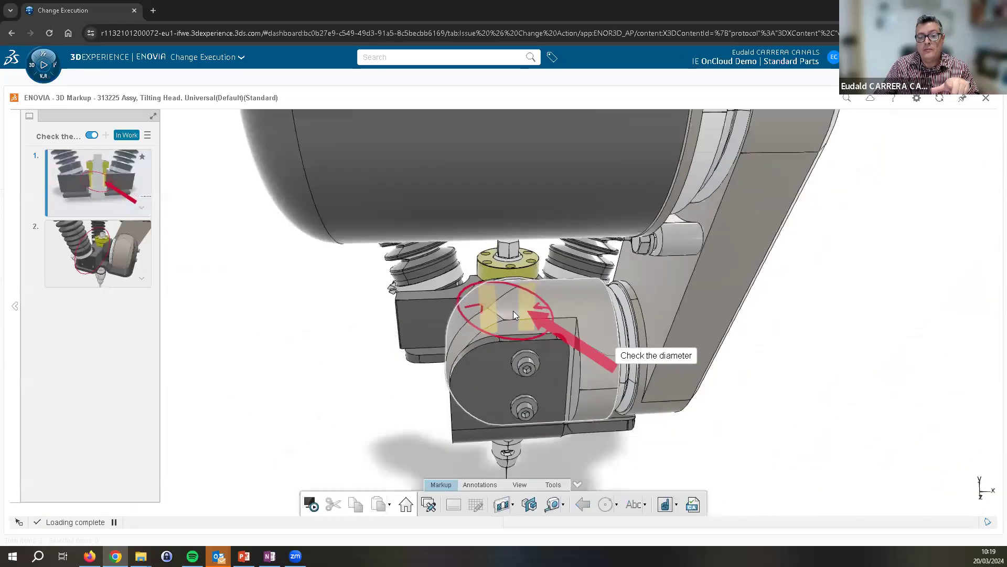
left_click(148, 201)
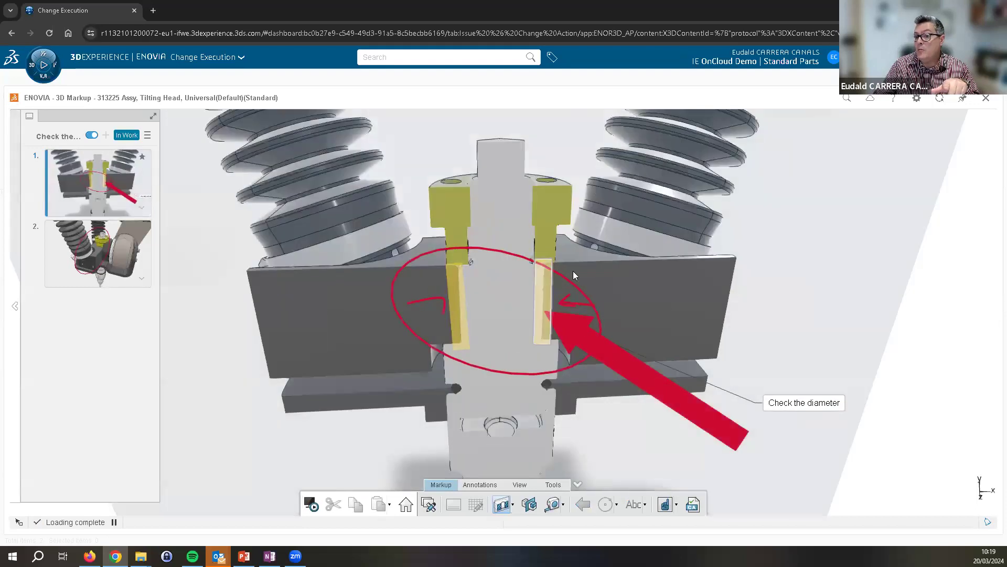
left_click(988, 99)
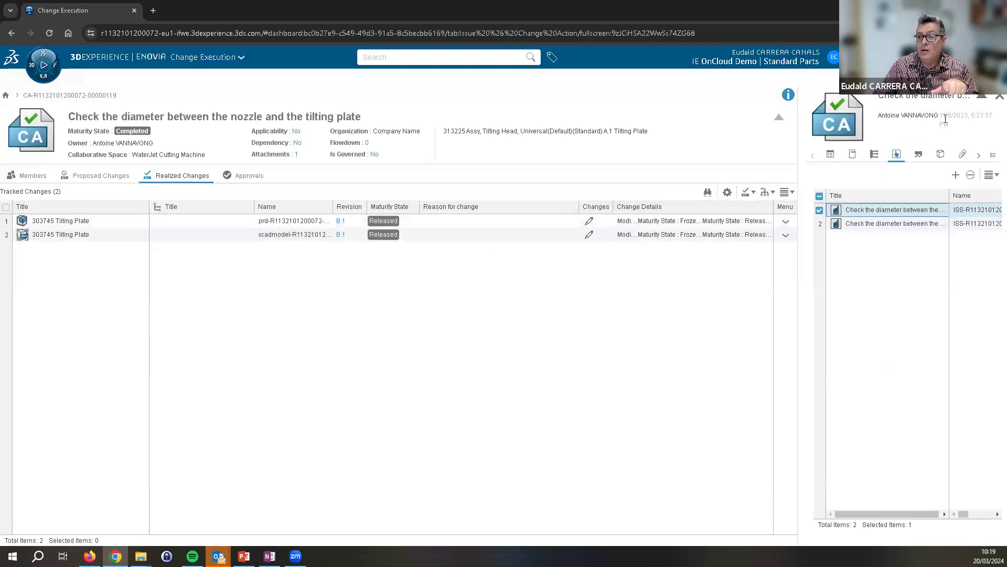
left_click(996, 101)
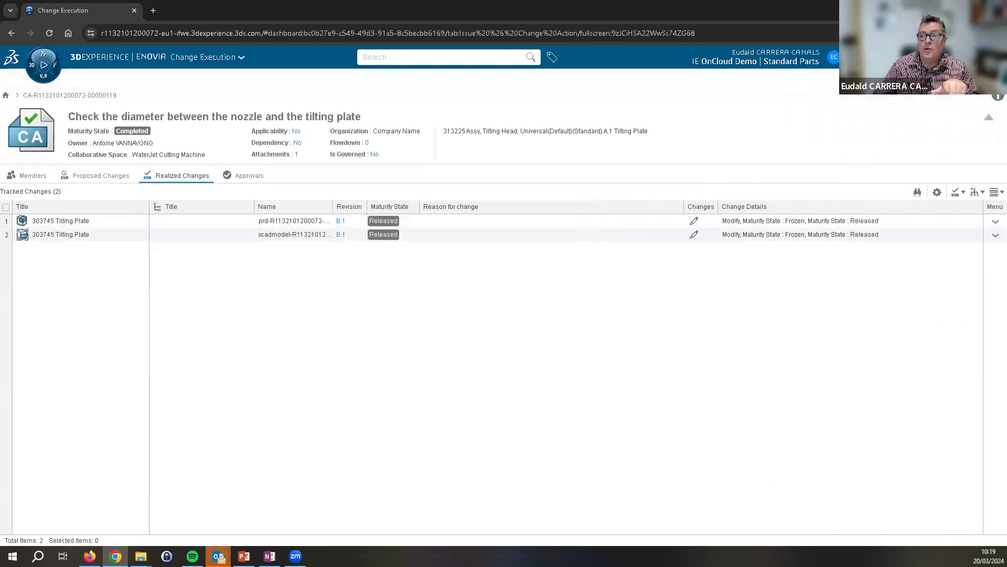
Review the completed change action's members and realized changes again, and leave the full-screen Change Execution view.
left_click(40, 178)
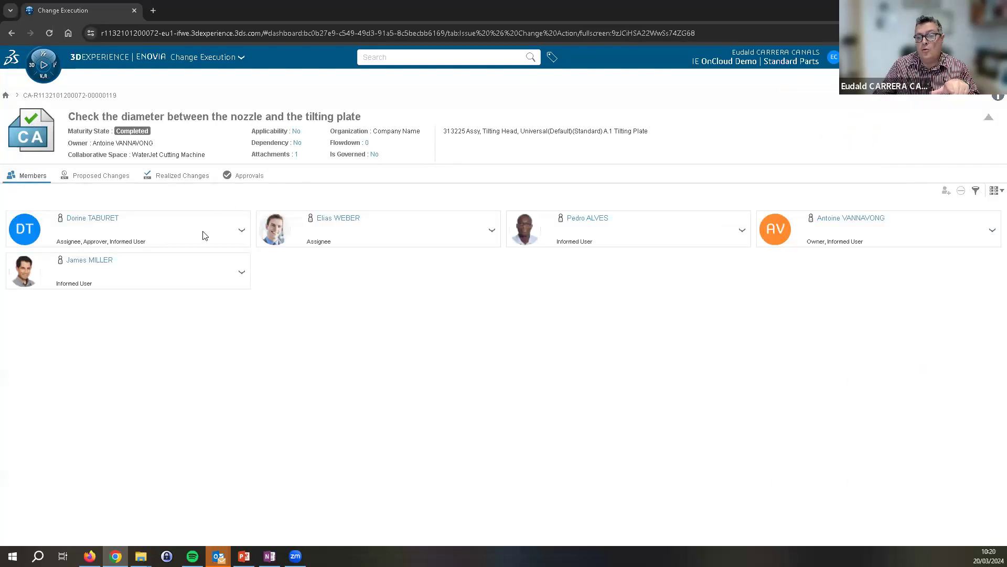
left_click(181, 176)
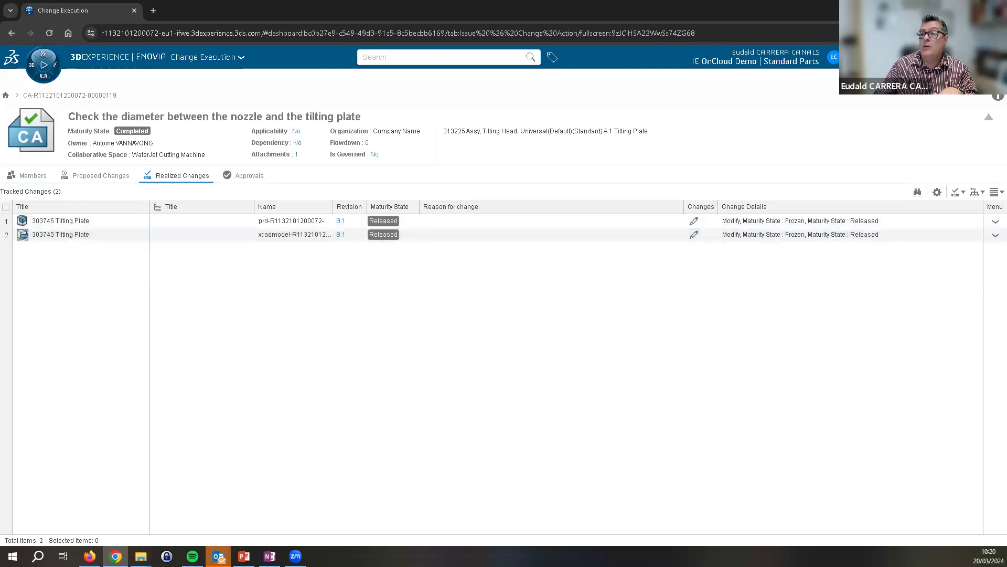
key("Escape")
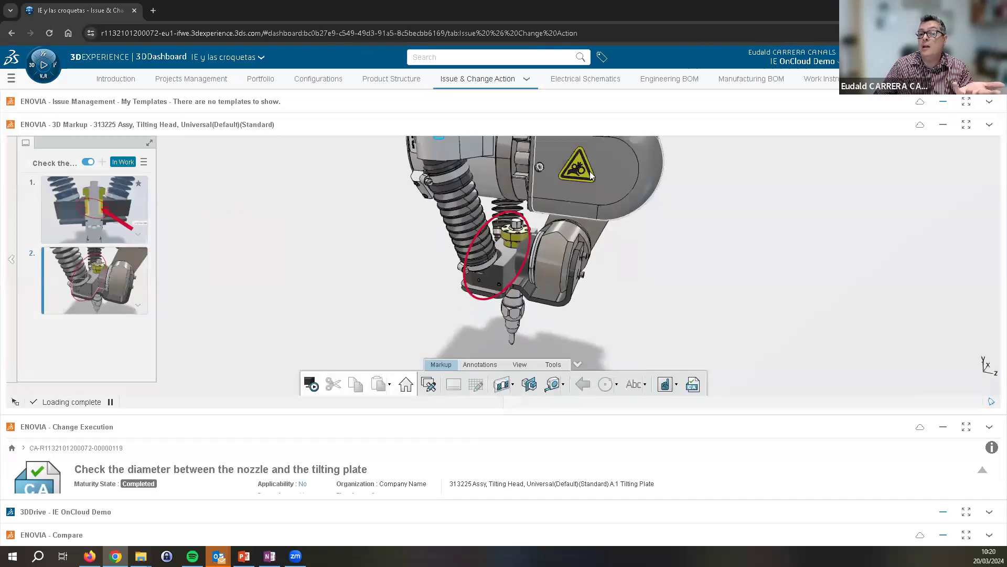
Open the Engineering BOM page and start an export of the 314000 Core Table, Micromax Gen 2019_1 structure.
left_click(665, 79)
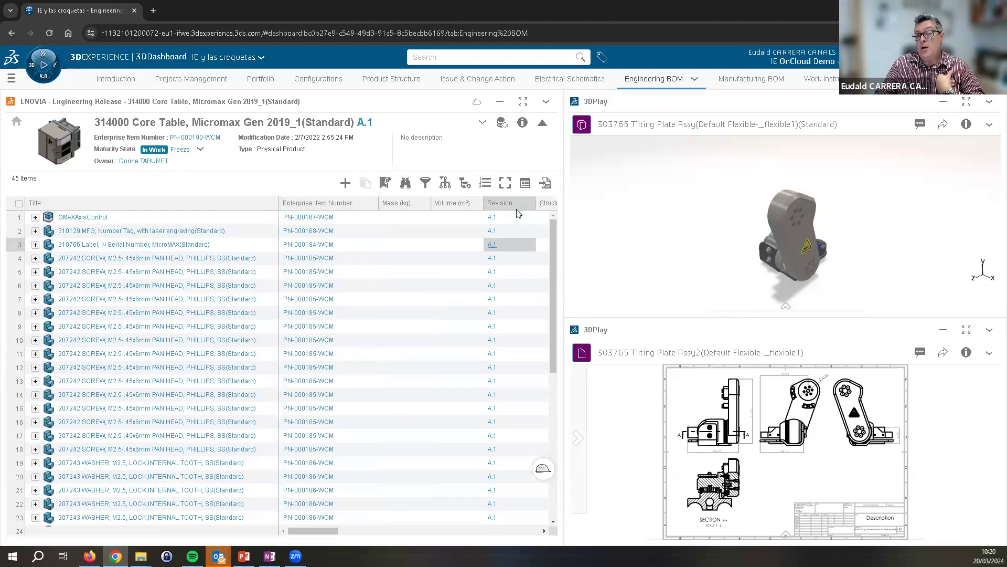
left_click(484, 125)
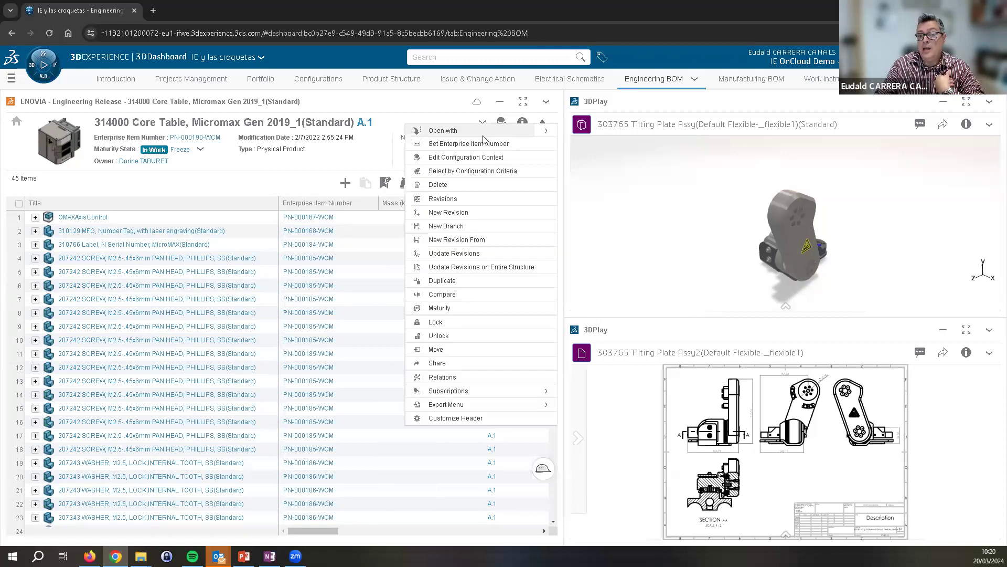
mouse_move(446, 404)
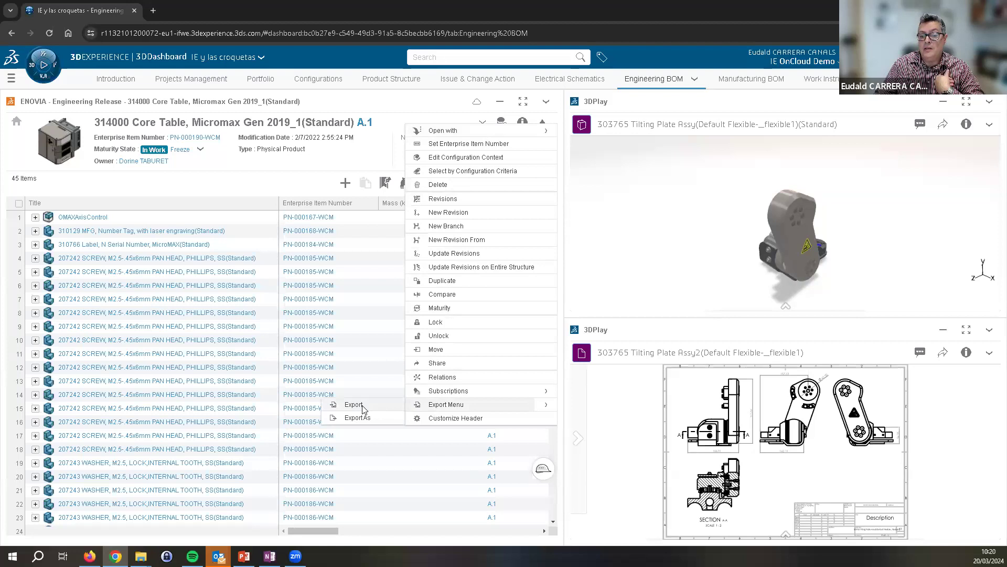
left_click(354, 404)
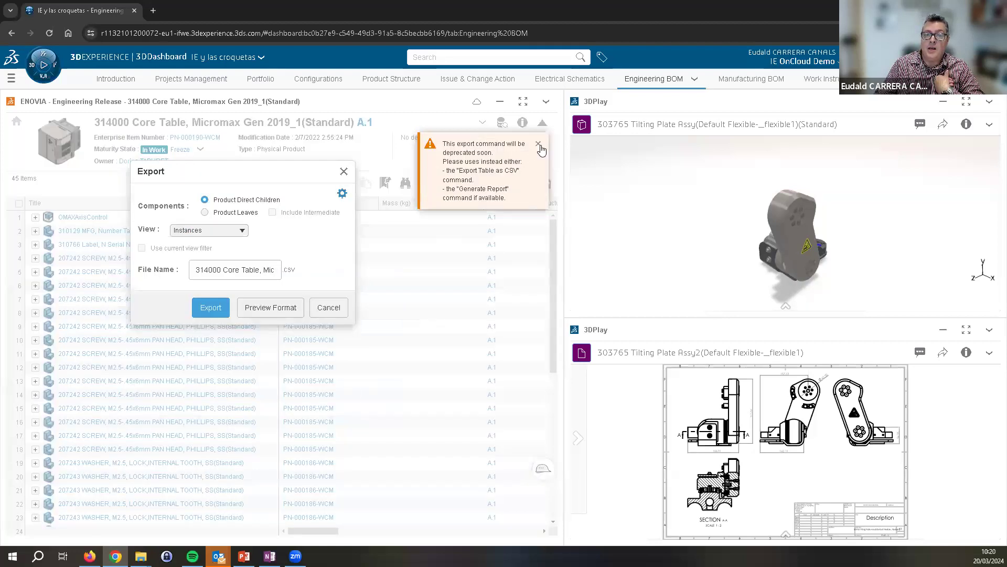